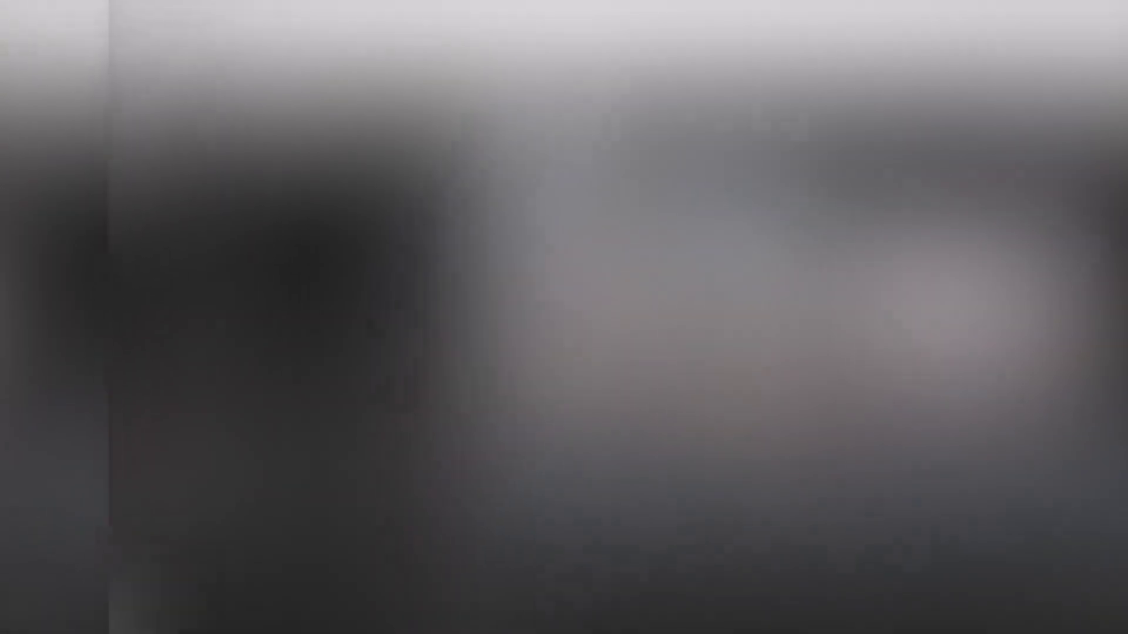
Step: Search 'half' in Effects & Presets and apply the AESweets Halftone preset to the SUV photo layer
type("half")
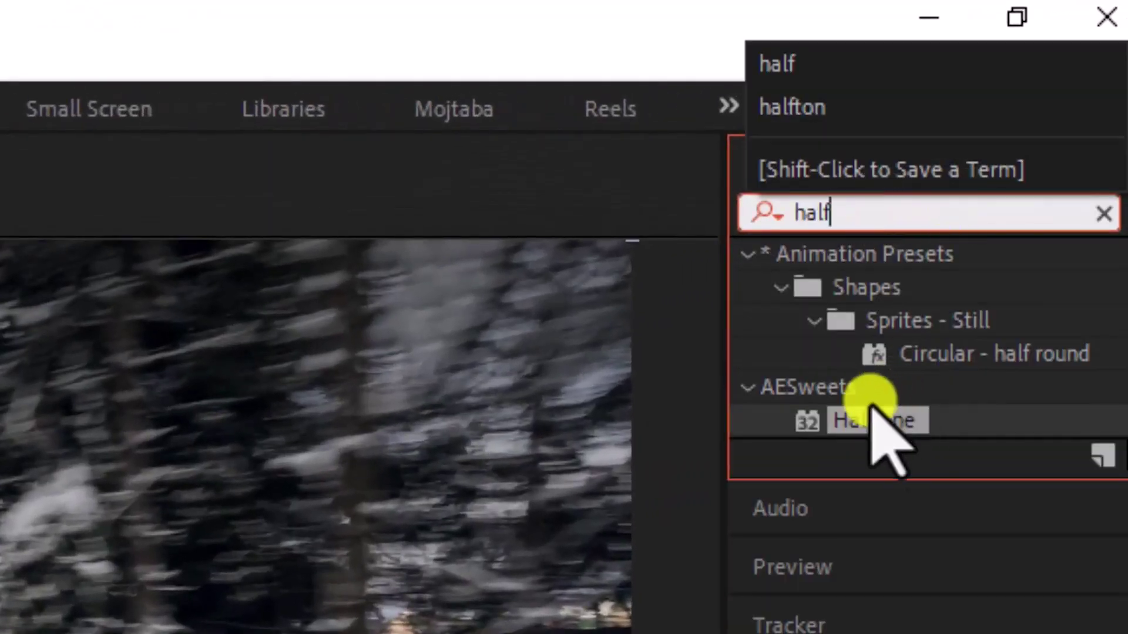
left_click_drag(880, 432, 766, 245)
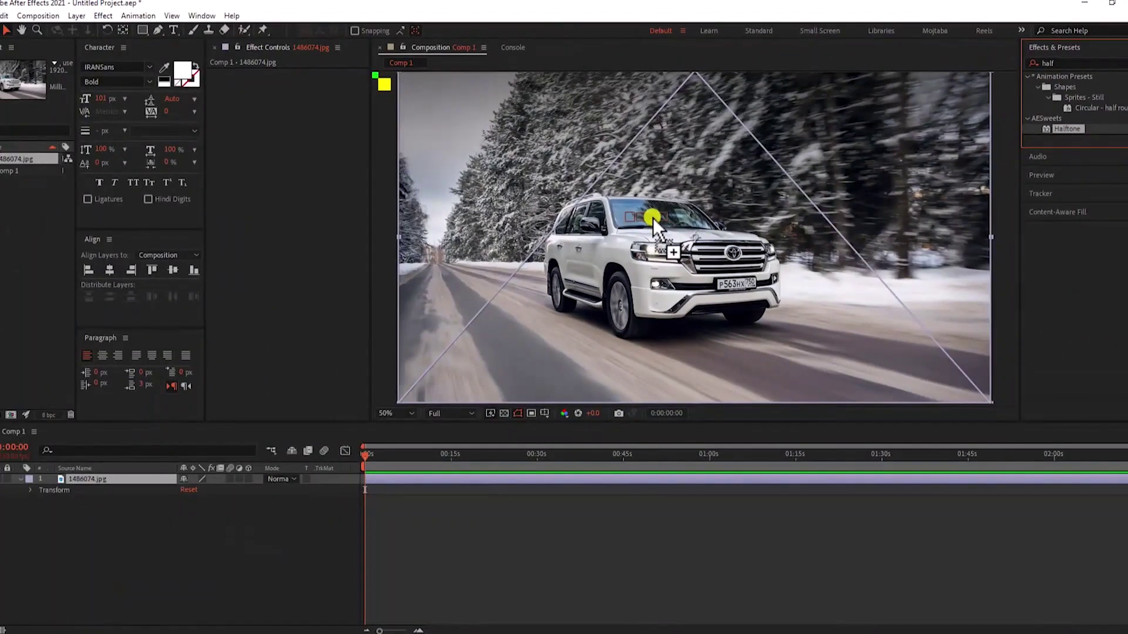
left_click_drag(653, 217, 650, 217)
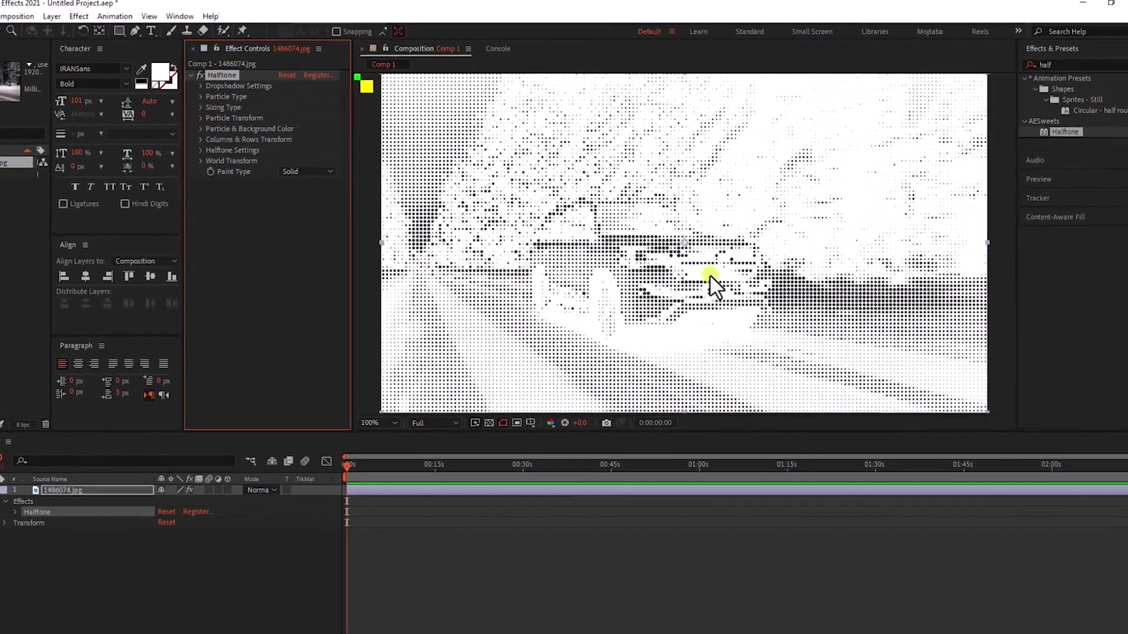
scroll(676, 294, "up", 3)
scroll(566, 280, "down", 1)
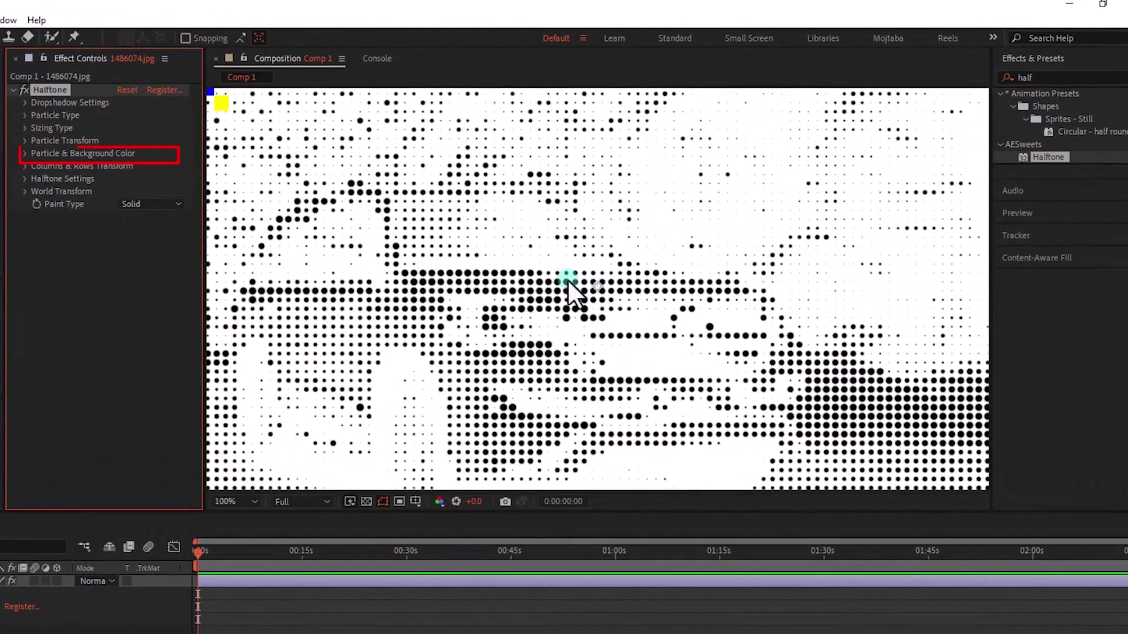
scroll(566, 279, "down", 1)
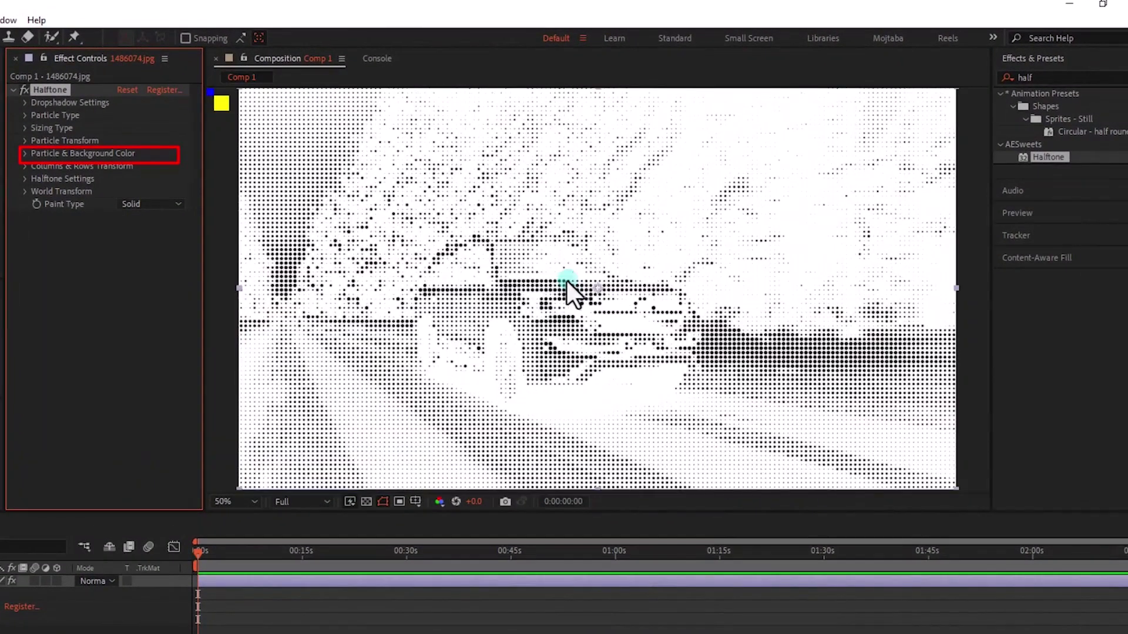
Step: Enable Swap Colors and set the Halftone Particle Color to dark green 03280A
left_click(25, 154)
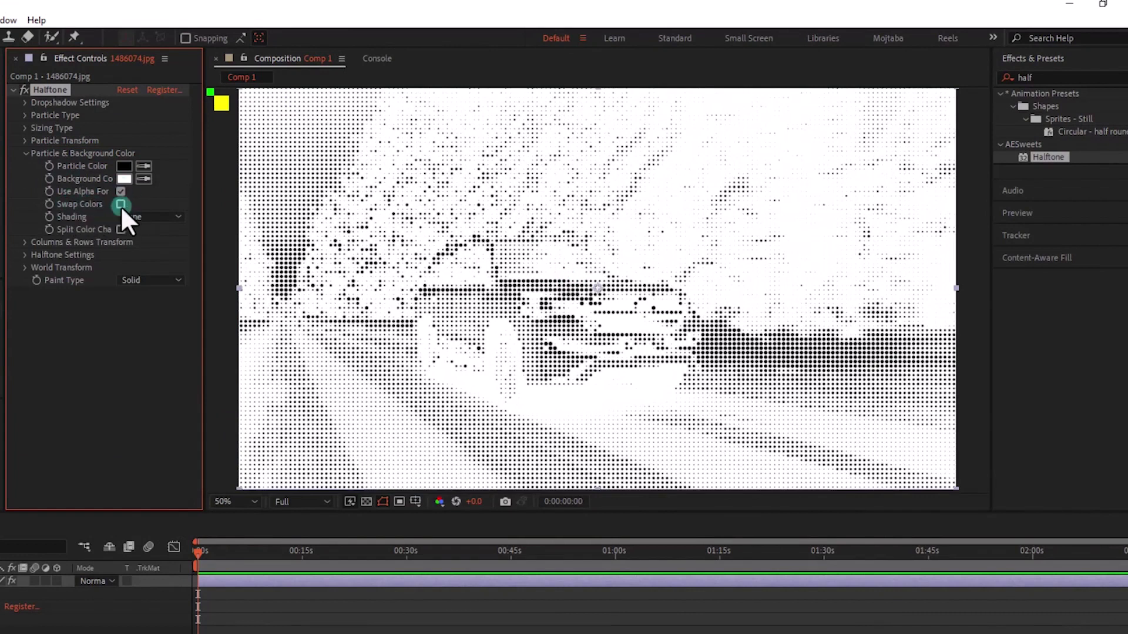
left_click(120, 204)
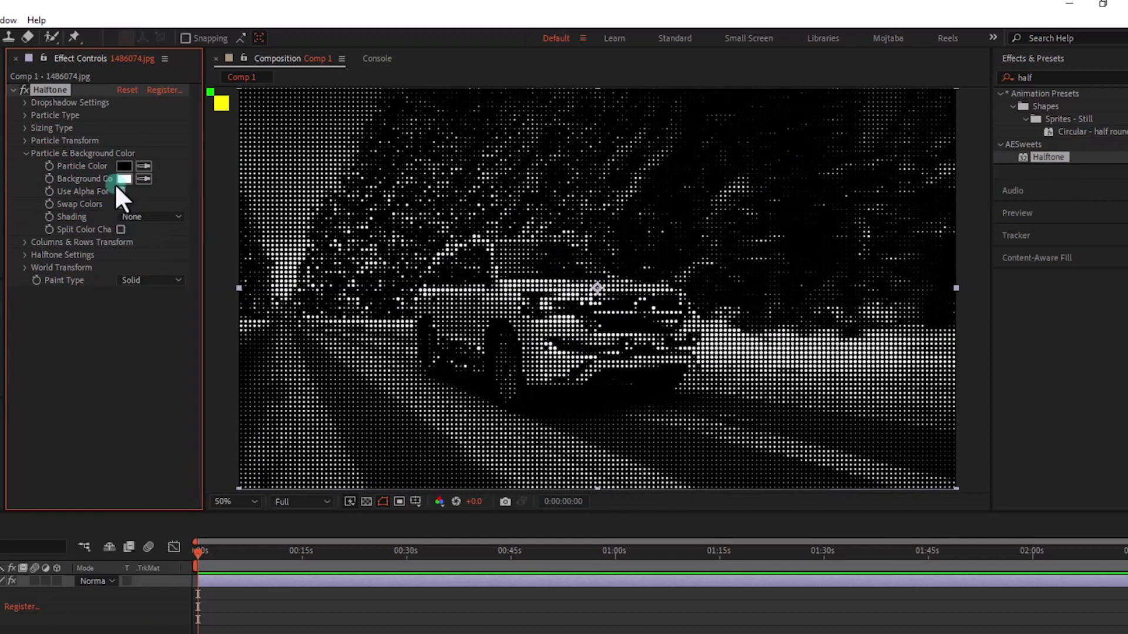
left_click(123, 166)
left_click(349, 323)
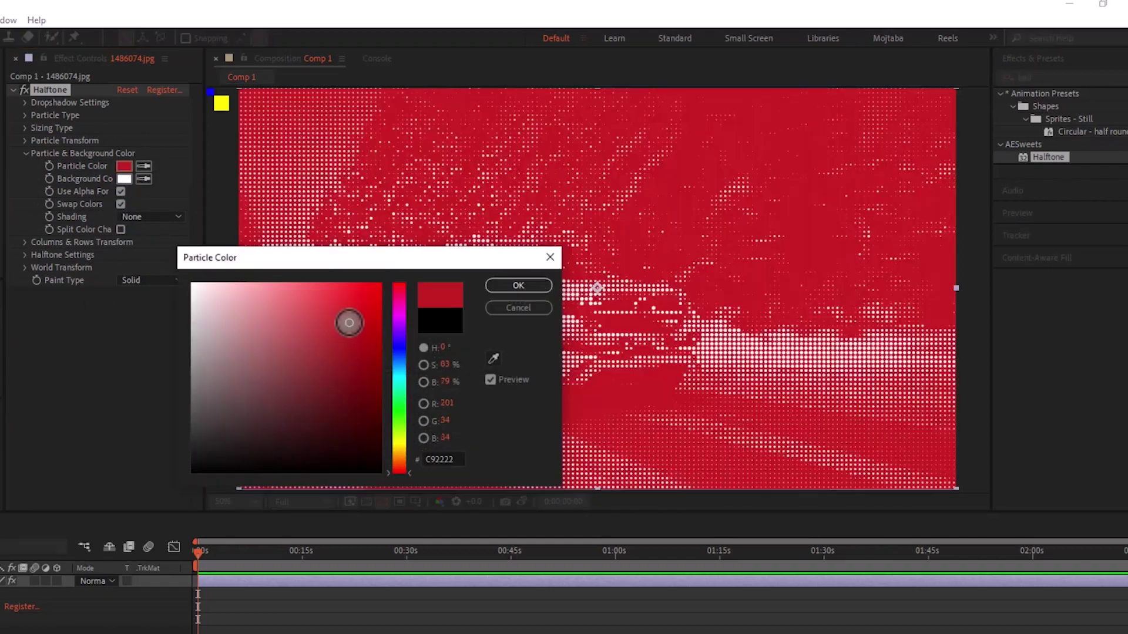
left_click(399, 403)
mouse_move(347, 393)
left_mouse_down()
mouse_move(321, 401)
mouse_move(367, 442)
left_mouse_up()
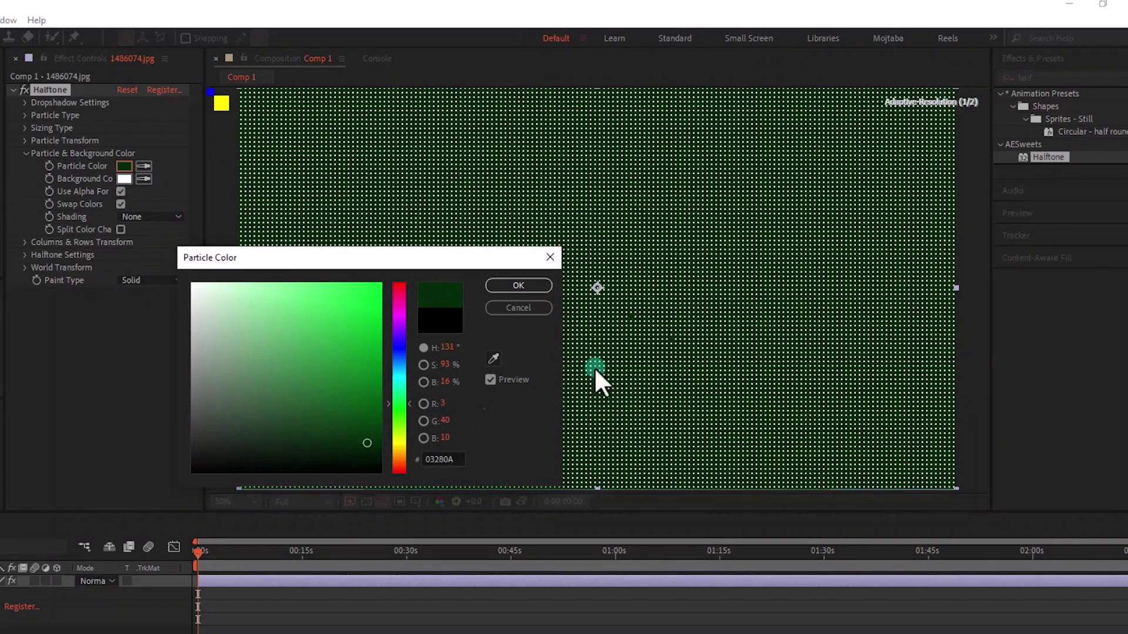
left_click(508, 286)
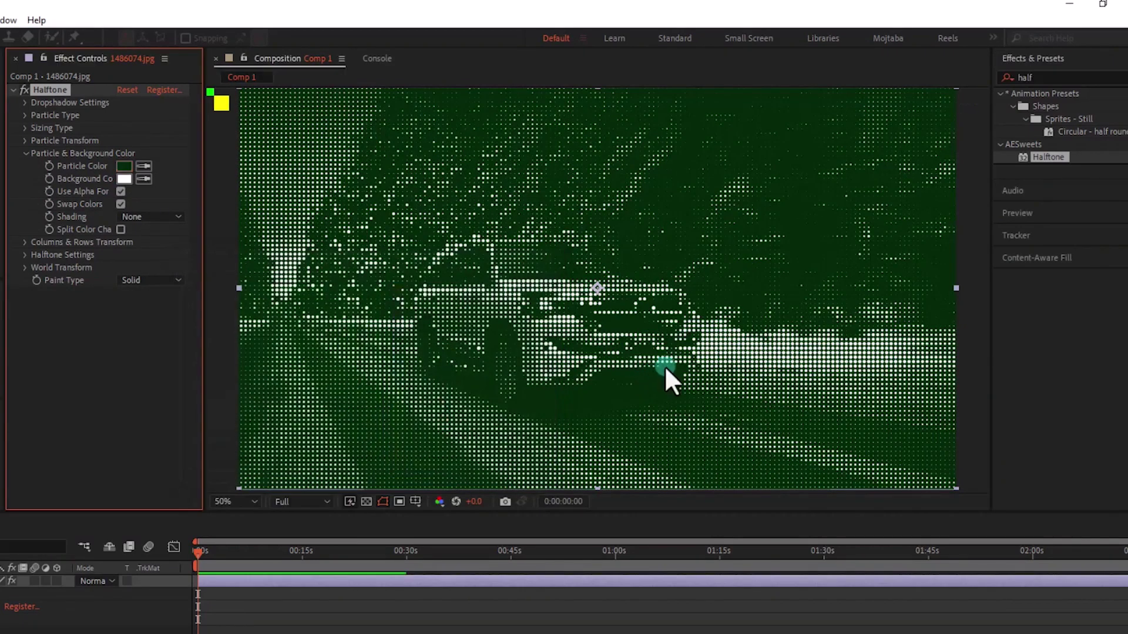
Step: Turn off Use Alpha For and preview Sphere shading on the halftone dots
left_click(120, 192)
left_click(120, 204)
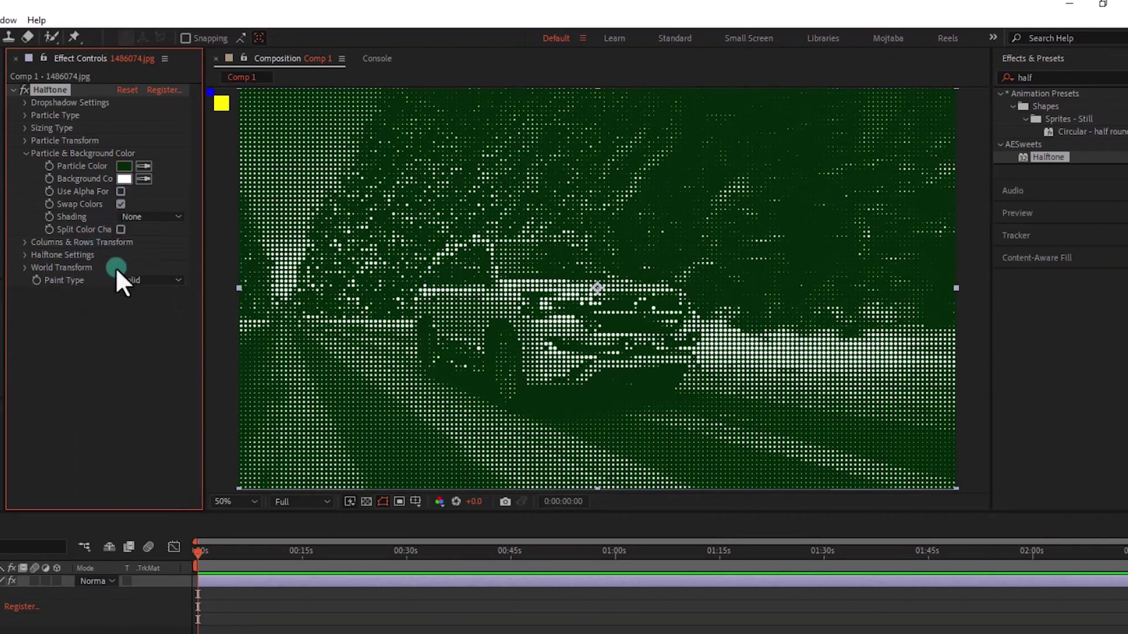
left_click(156, 219)
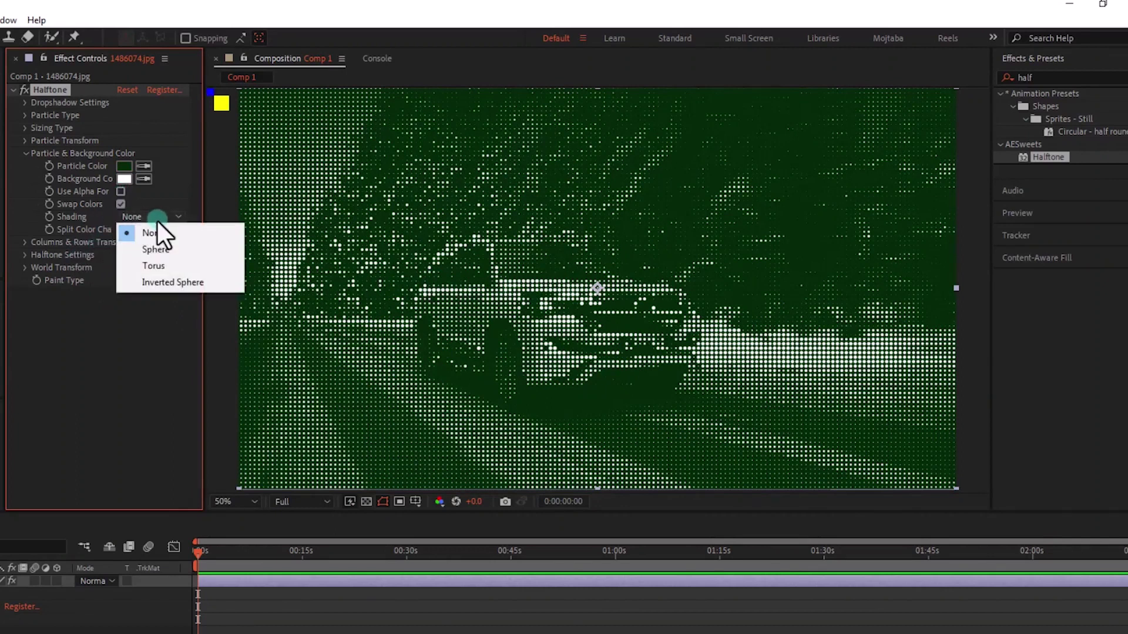
left_click(156, 251)
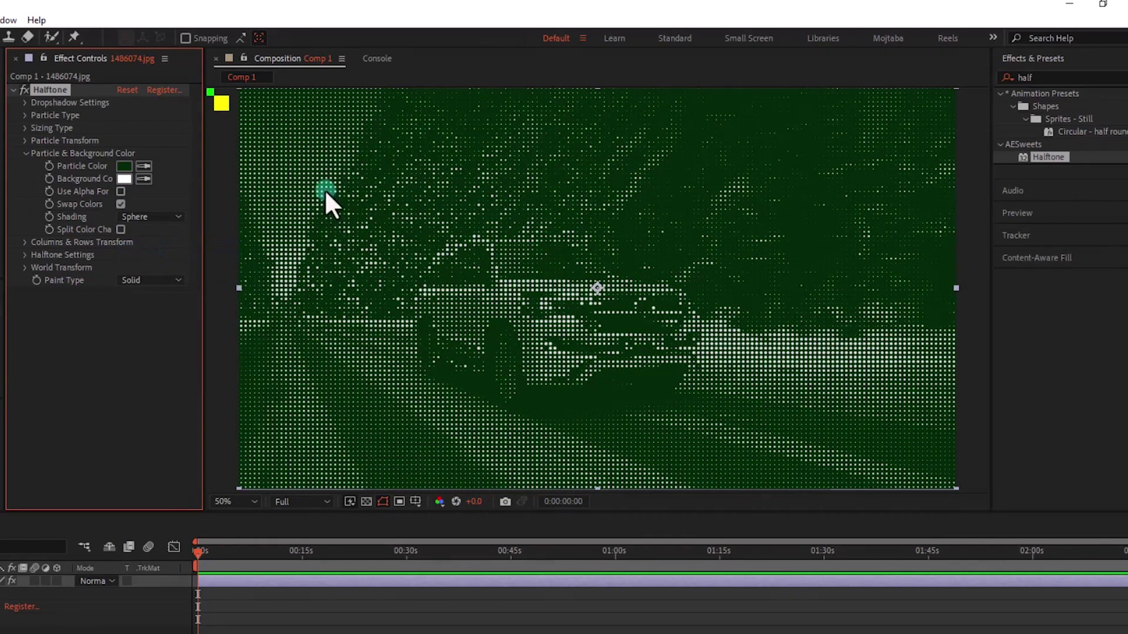
scroll(327, 196, "up", 2)
scroll(327, 196, "up", 2)
scroll(374, 258, "up", 2)
Step: Compare None, Sphere, Torus and Inverted Sphere shading, leaving Shading set to None
left_click(130, 219)
left_click(151, 232)
left_click(149, 218)
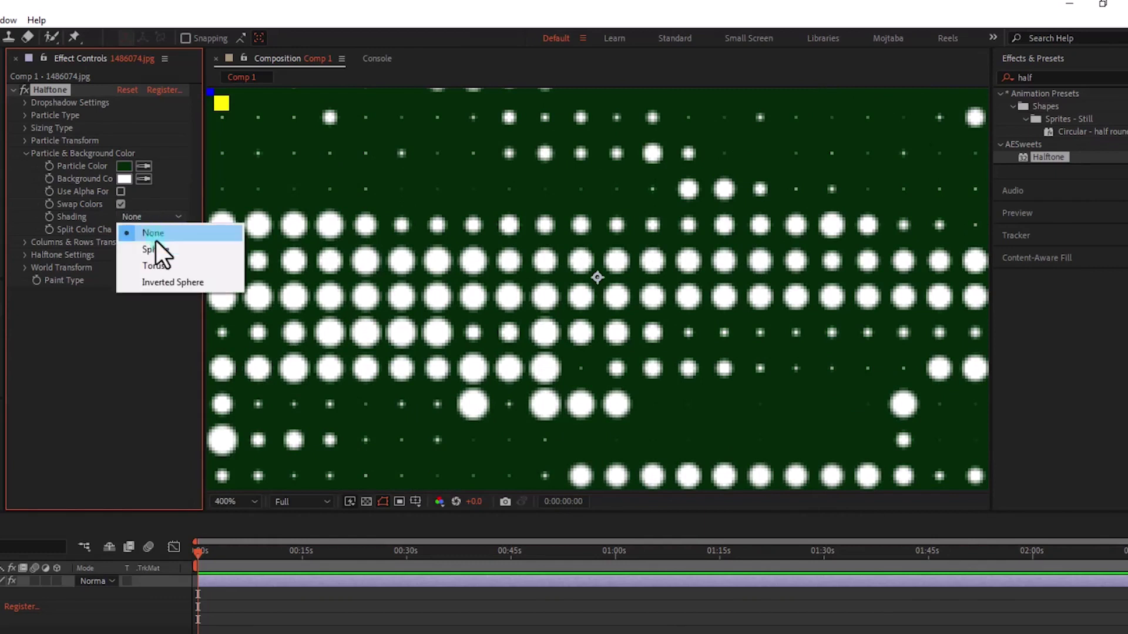
left_click(156, 245)
left_click(151, 218)
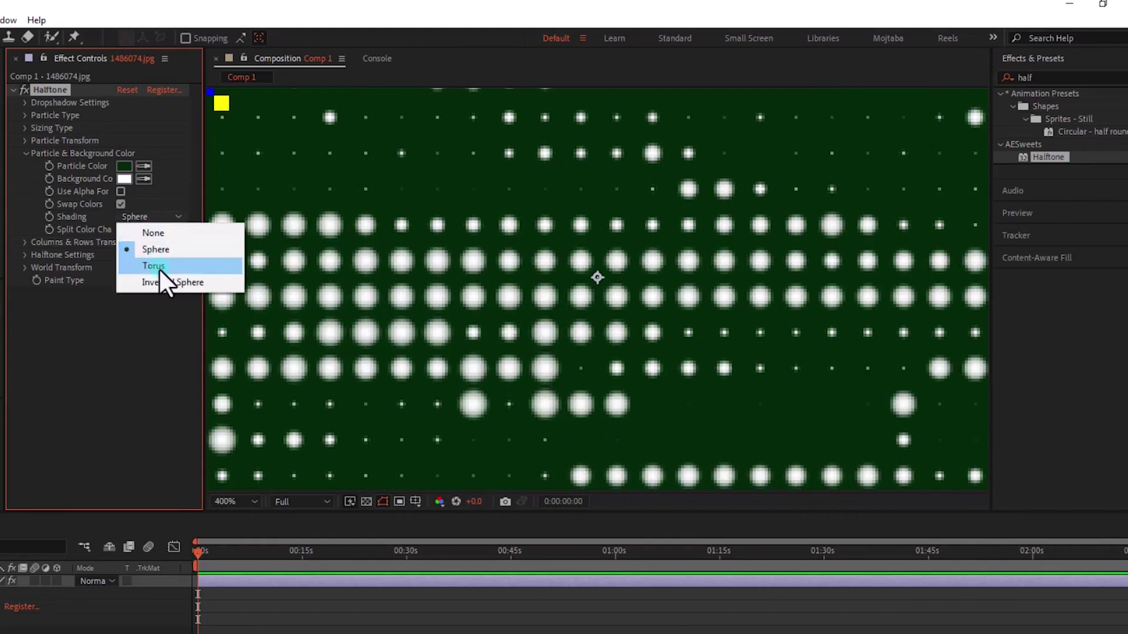
left_click(158, 268)
left_click(143, 217)
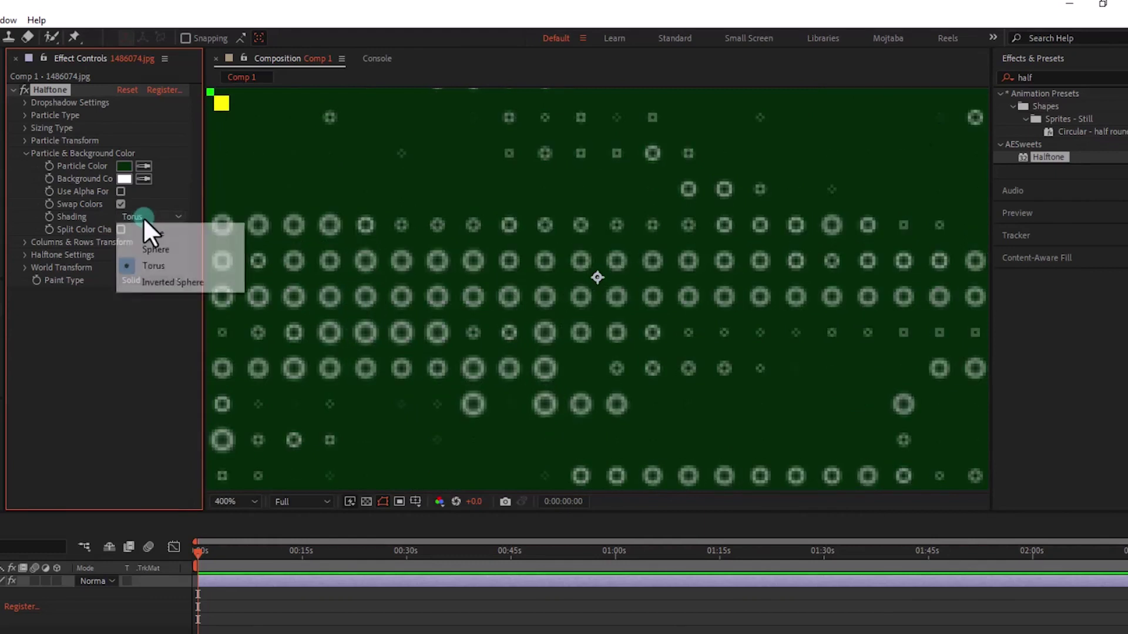
left_click(156, 282)
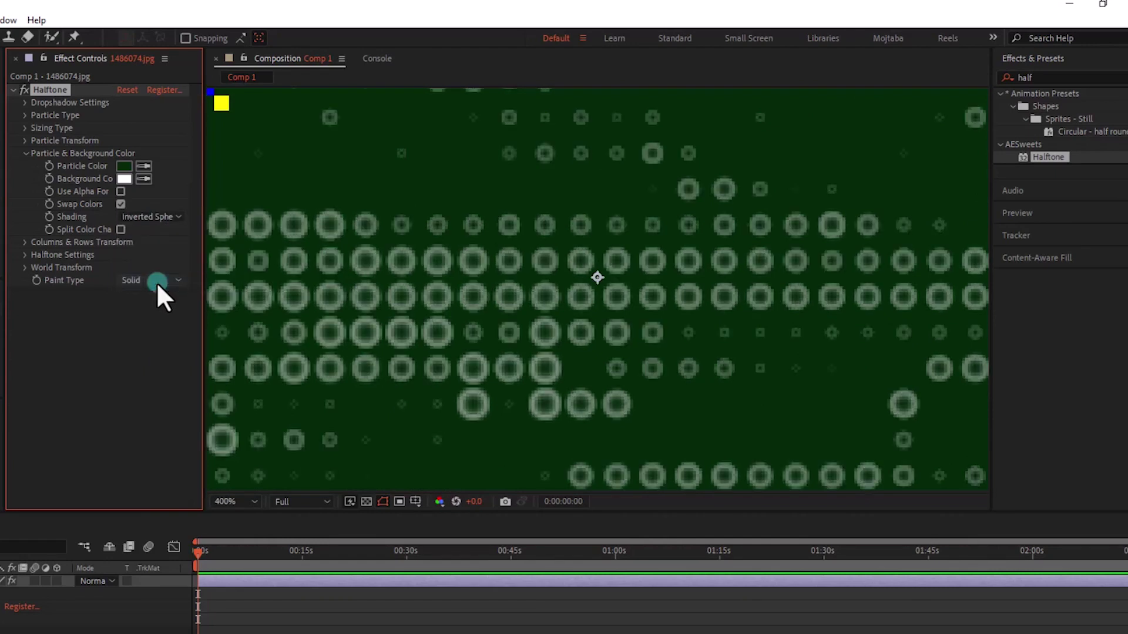
left_click(144, 219)
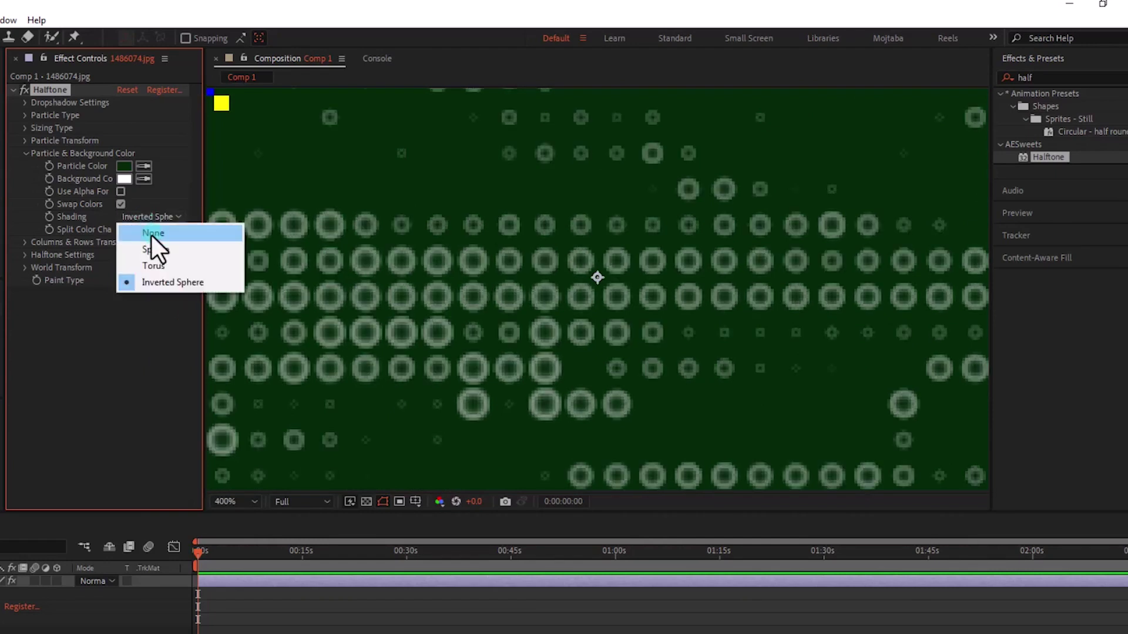
left_click(153, 235)
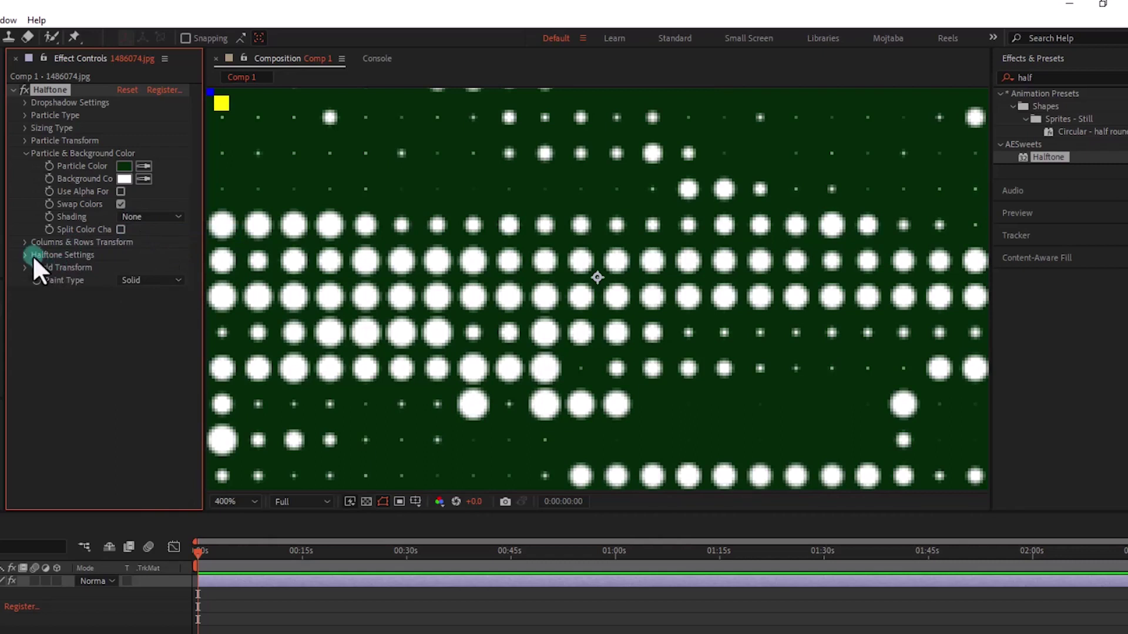
scroll(635, 350, "down", 2)
scroll(634, 350, "down", 1)
scroll(635, 350, "down", 1)
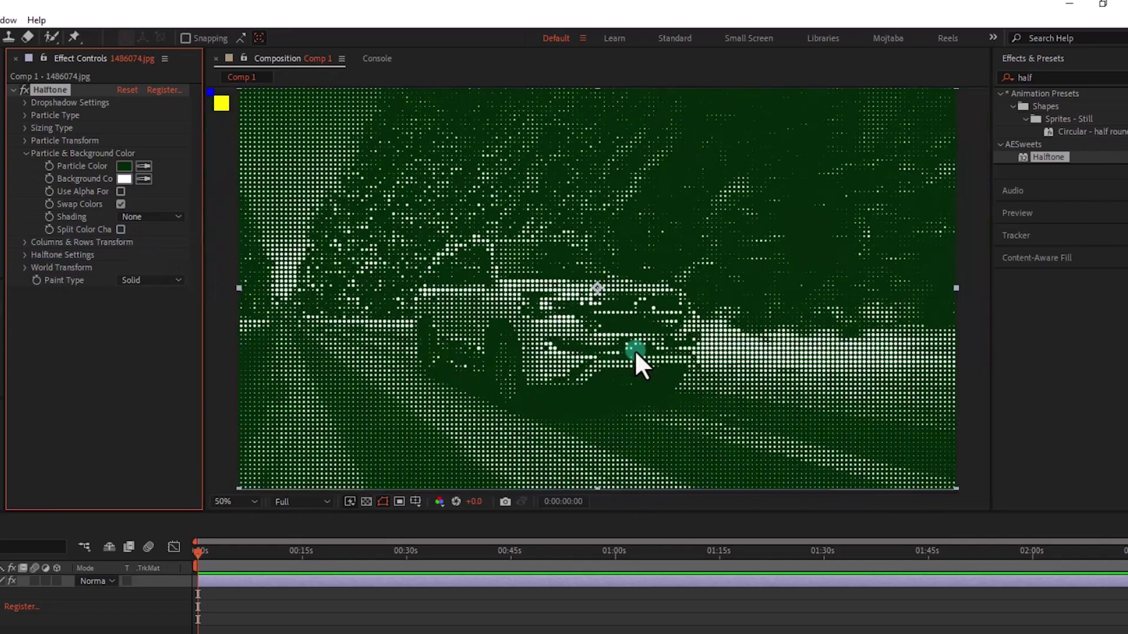
left_click(23, 241)
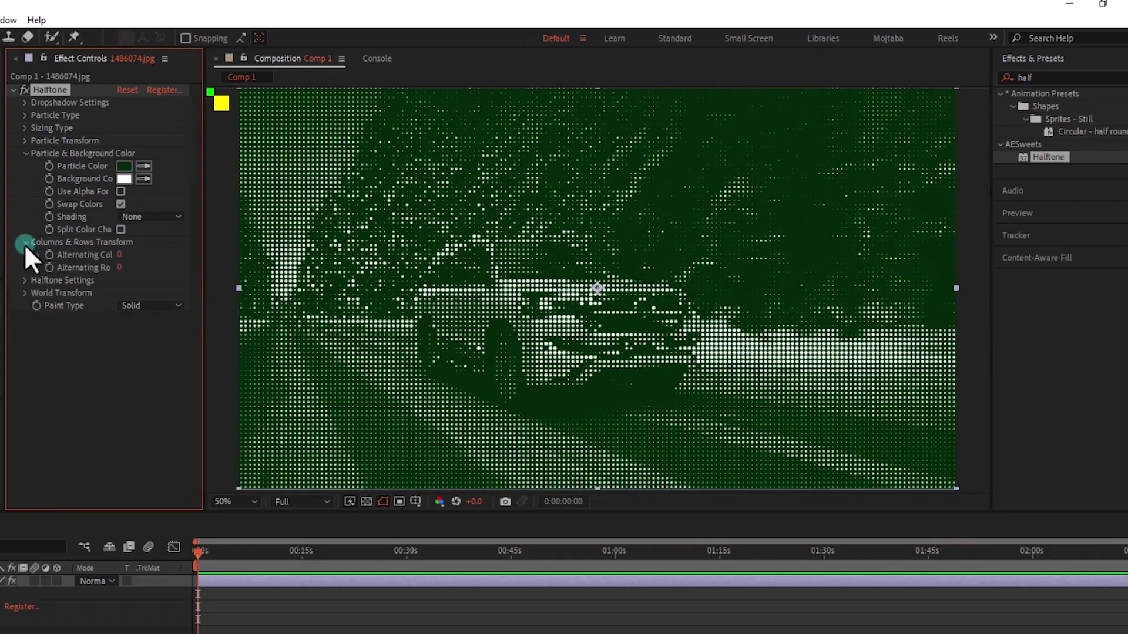
left_click(121, 256)
type("20")
key("Tab")
type("20")
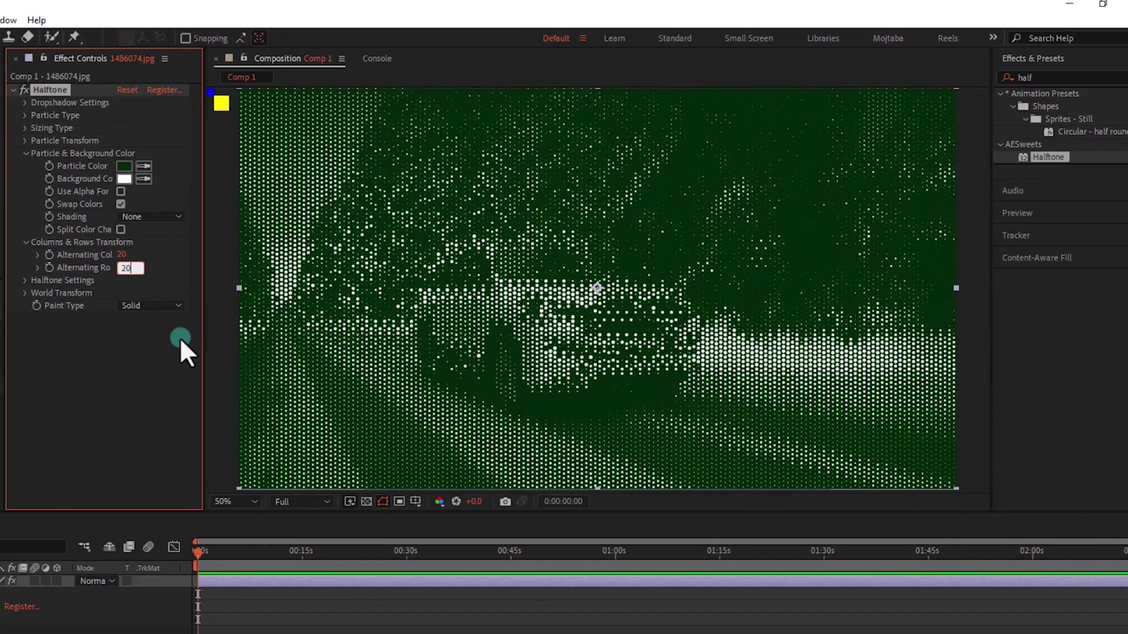
key("Return")
key("period")
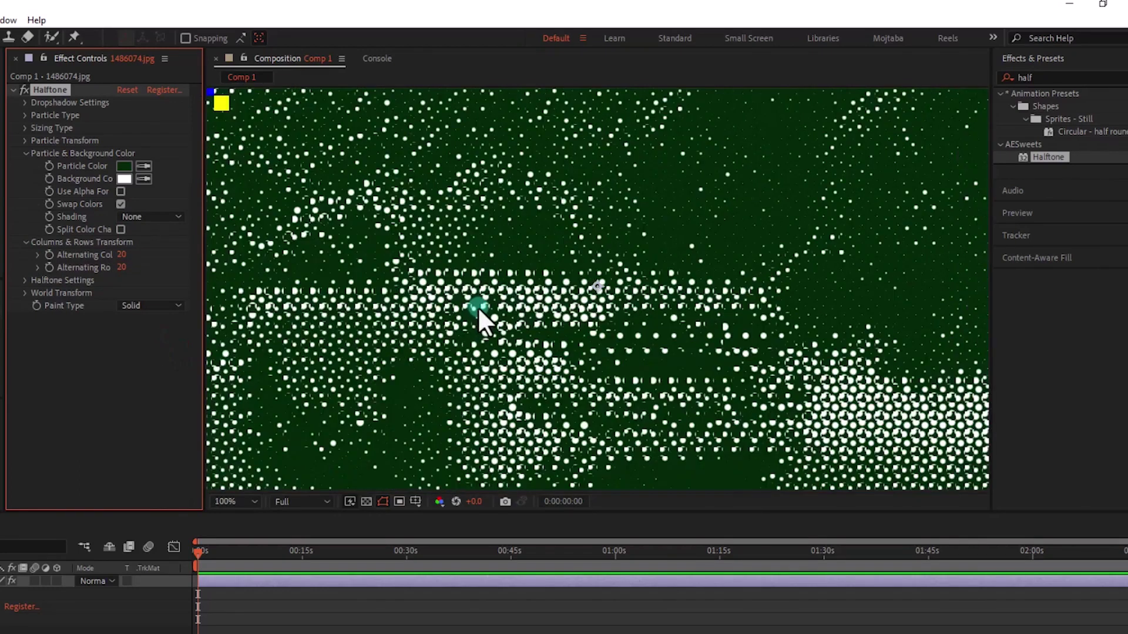
key("period")
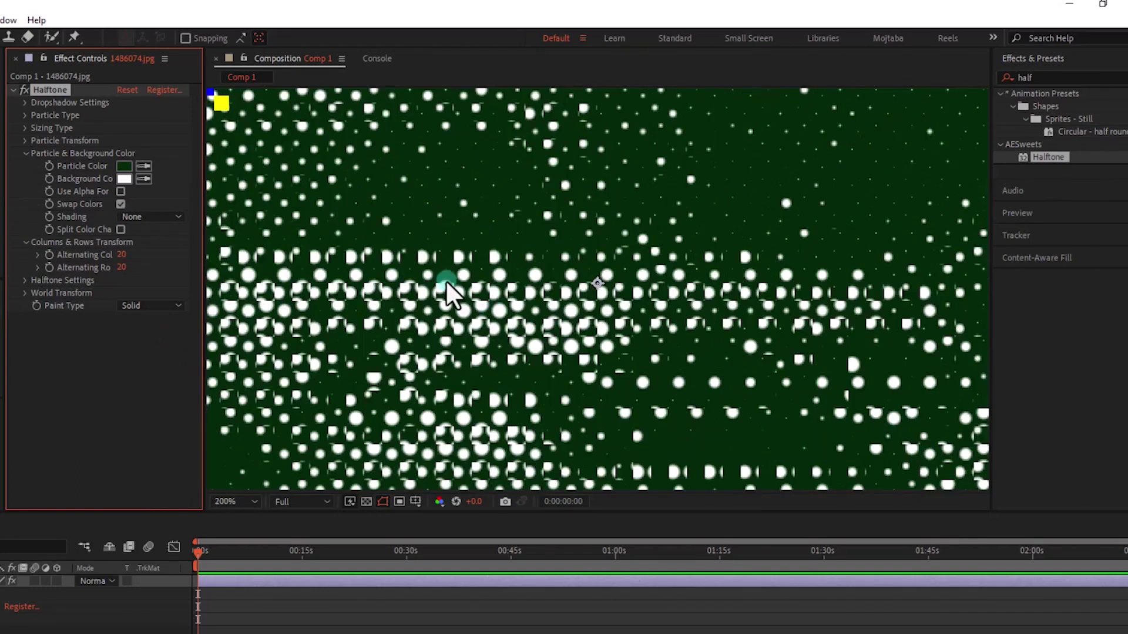
left_click(131, 265)
key("comma")
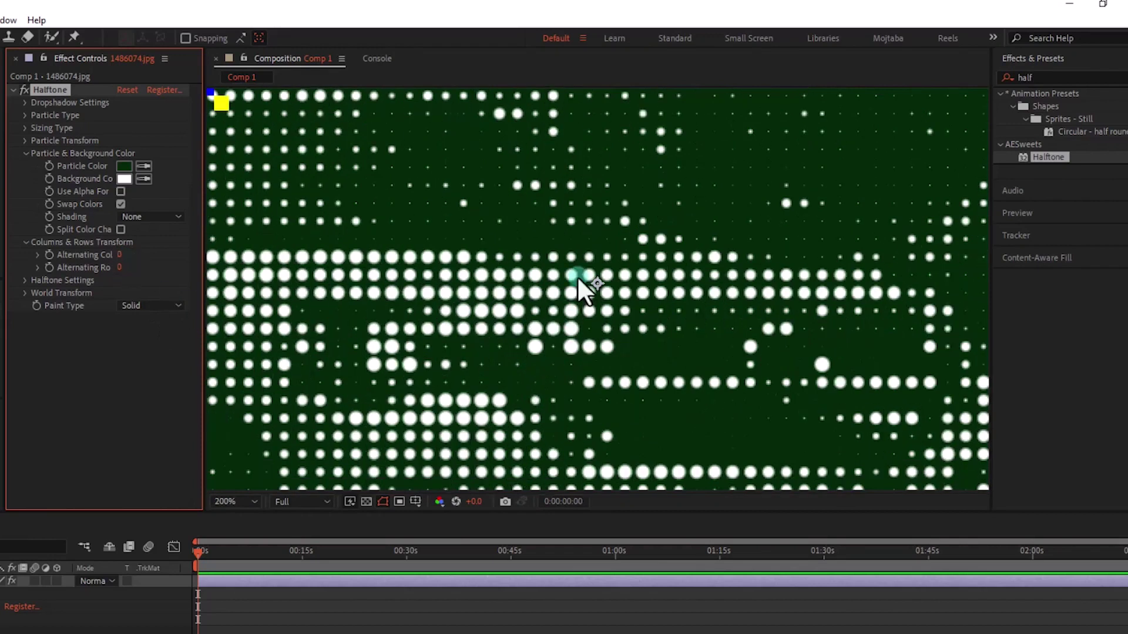
key("comma")
key("comma")
Step: Test Halftone Amount values of 1.000 and 0.470 and zoom in on the dots
left_click(22, 279)
left_click(126, 293)
left_click_drag(126, 293, 212, 297)
left_click(125, 294)
left_click_drag(125, 293, 79, 293)
key("period")
Step: Try a minimum of 0.660, set Halftone Amount to 0.960 and Minimum Half to 0
left_click_drag(127, 305, 181, 308)
key("comma")
key("comma")
left_click_drag(127, 292, 74, 293)
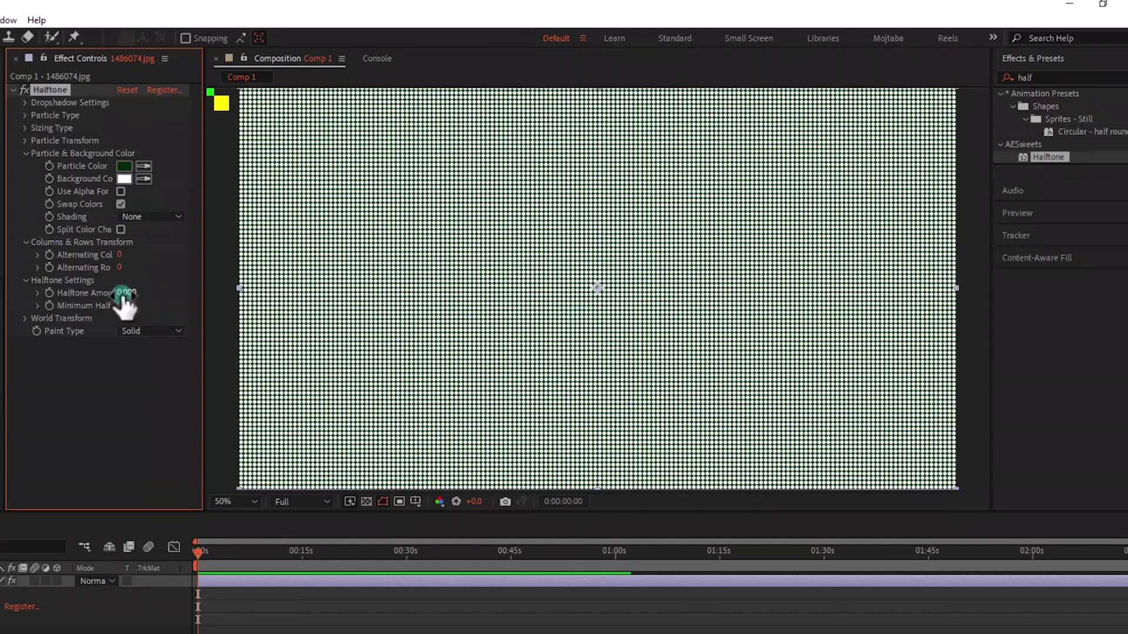
left_click_drag(125, 293, 315, 352)
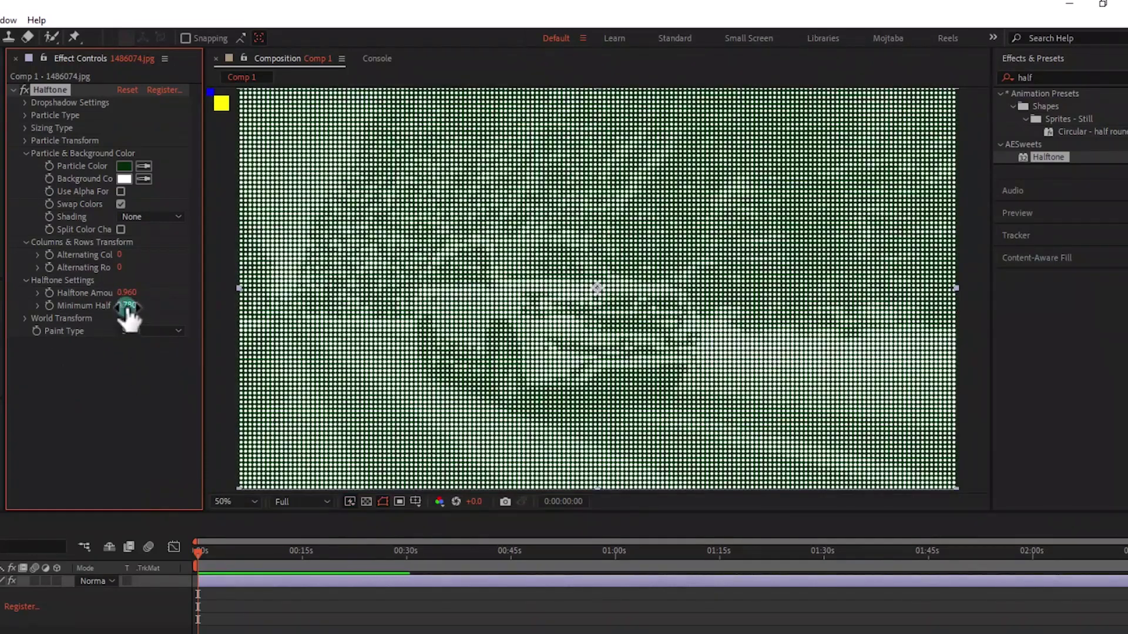
left_click(126, 306)
type("0")
key("Return")
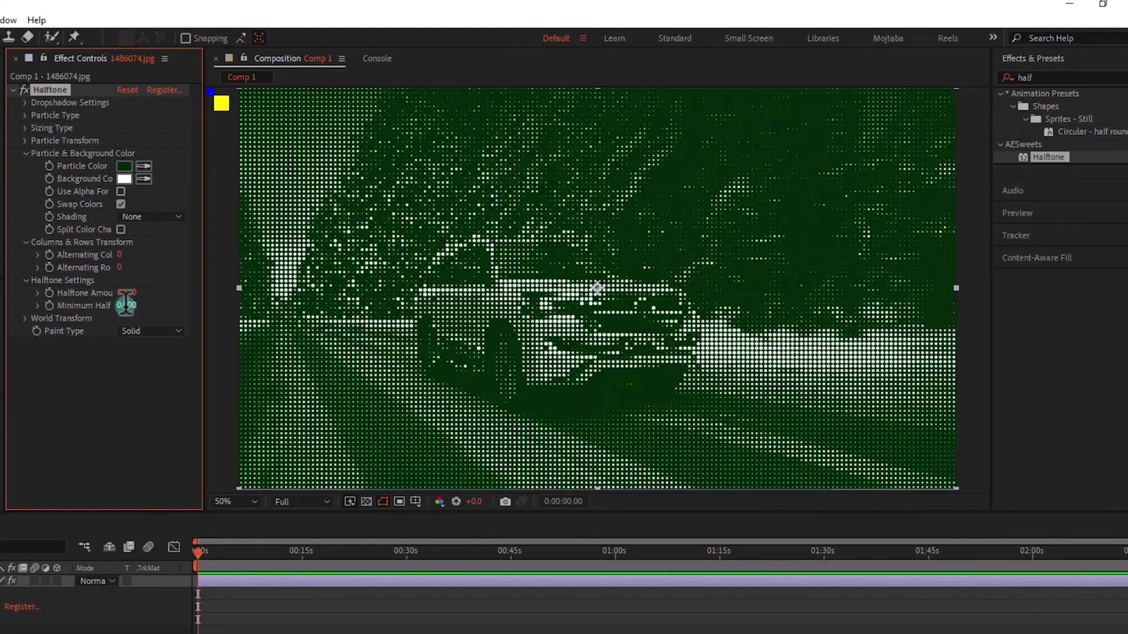
Step: Expand World Transform and zoom the composition to 100% centred on the car
left_click(25, 318)
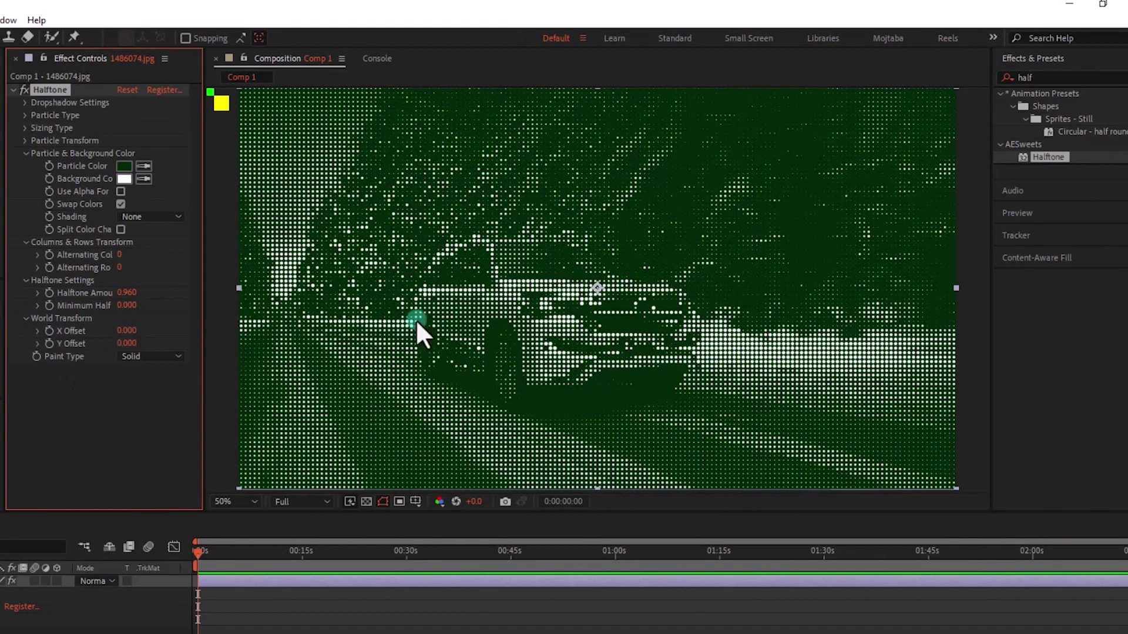
left_click(426, 321)
key("period")
left_click_drag(404, 317, 576, 298)
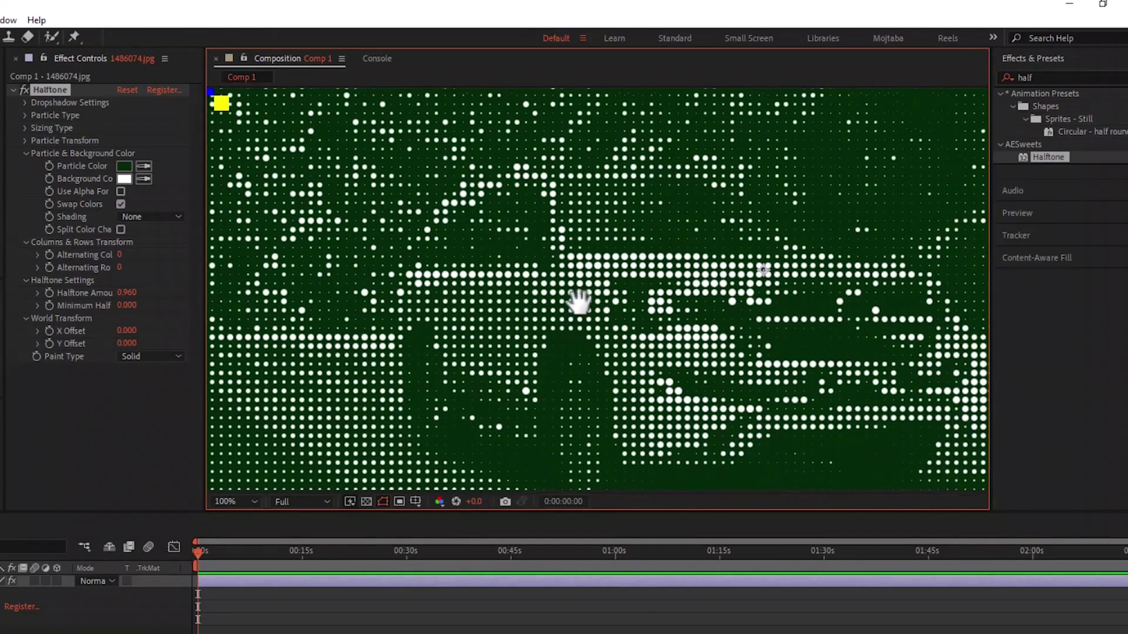
Step: Preview shifting the dot grid with X Offset, then reset the offsets to 0
left_click(126, 332)
mouse_move(127, 331)
left_mouse_down()
mouse_move(164, 322)
mouse_move(154, 345)
left_mouse_up()
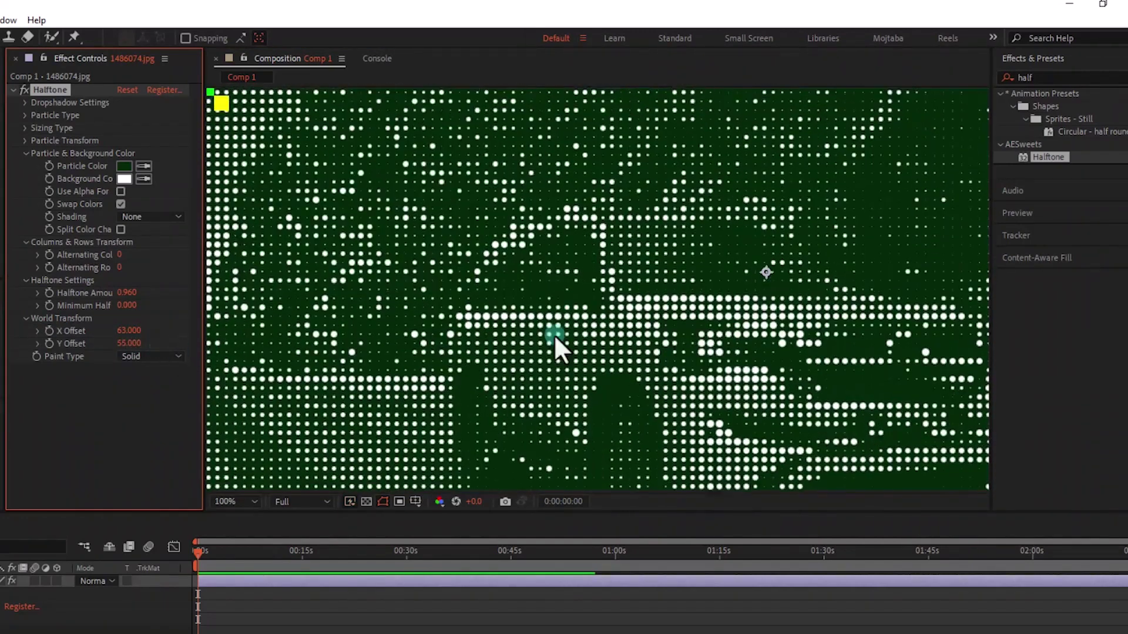
scroll(584, 323, "down", 2)
left_click(587, 350)
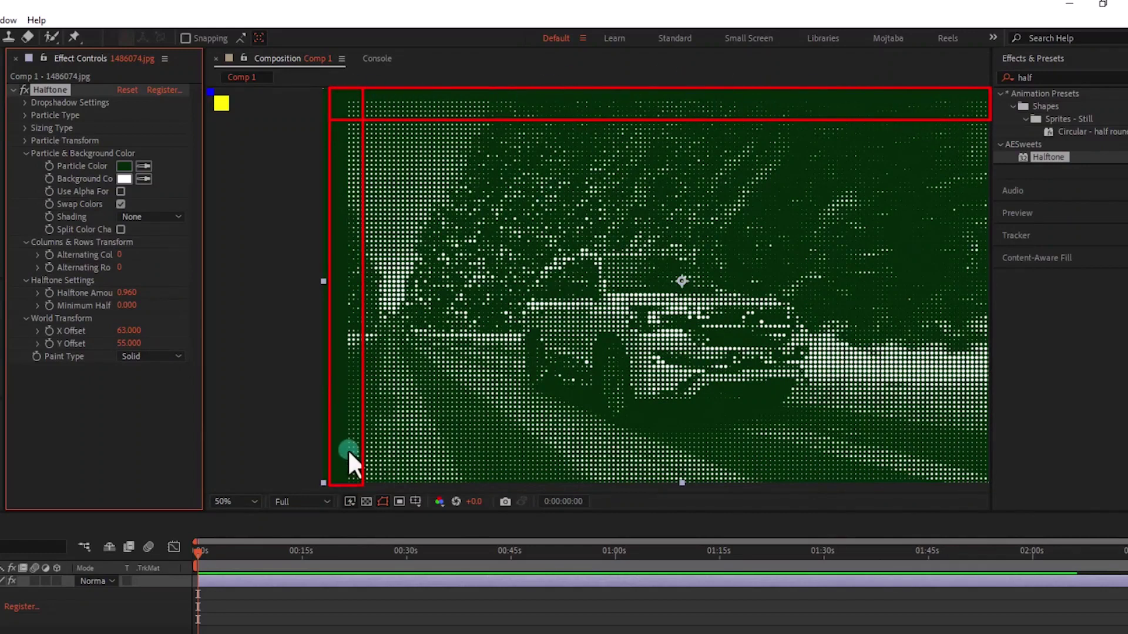
left_click(64, 361)
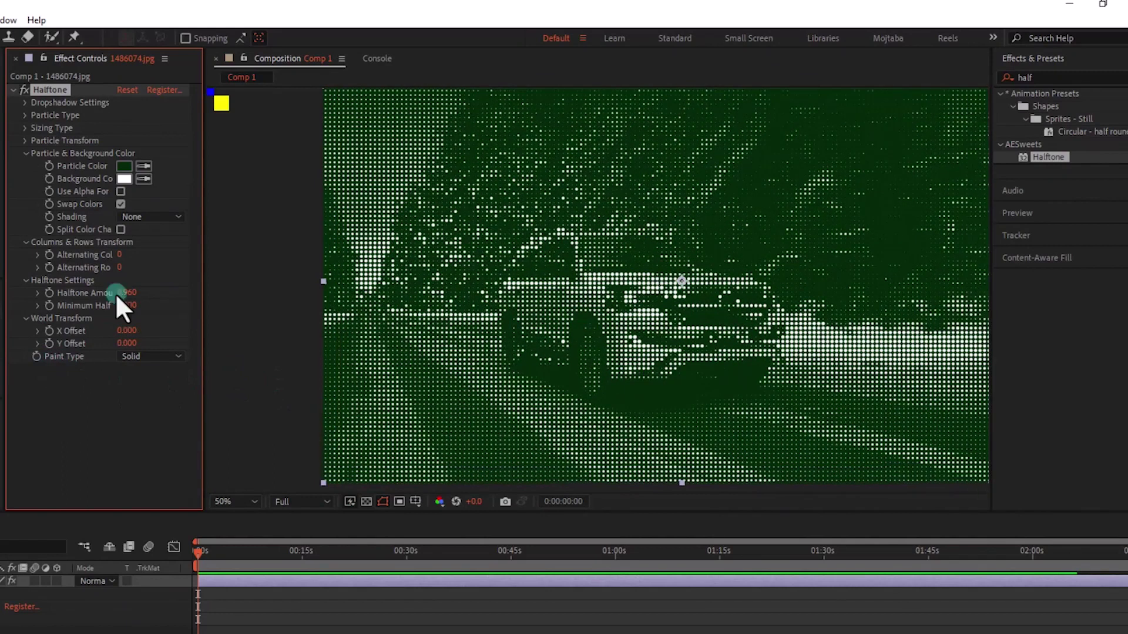
left_click(24, 103)
left_click(24, 128)
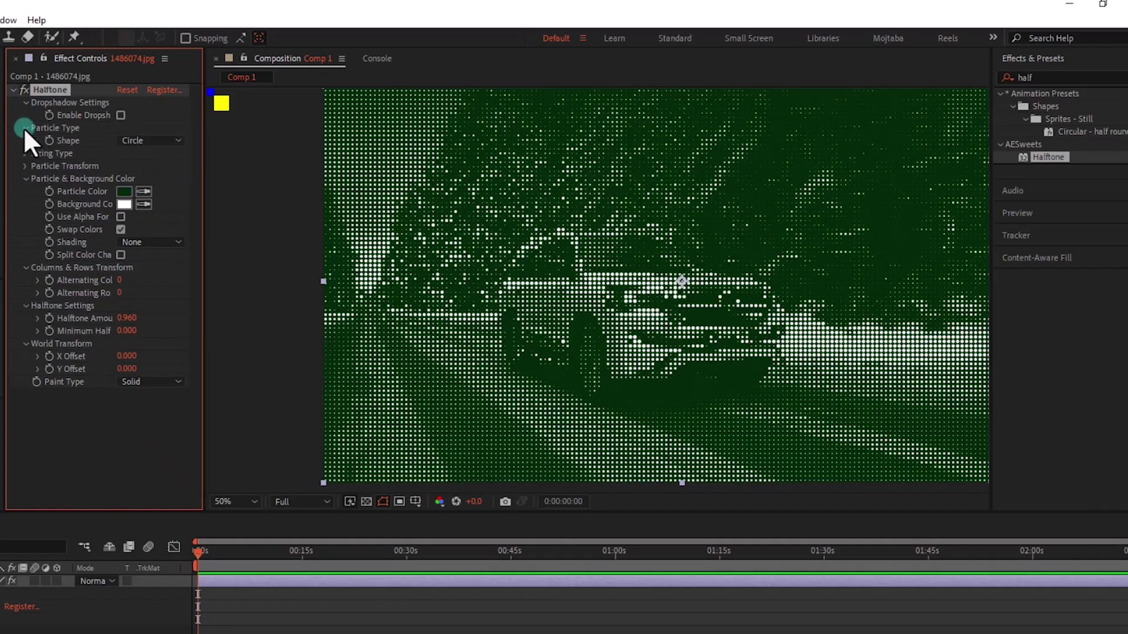
left_click(120, 116)
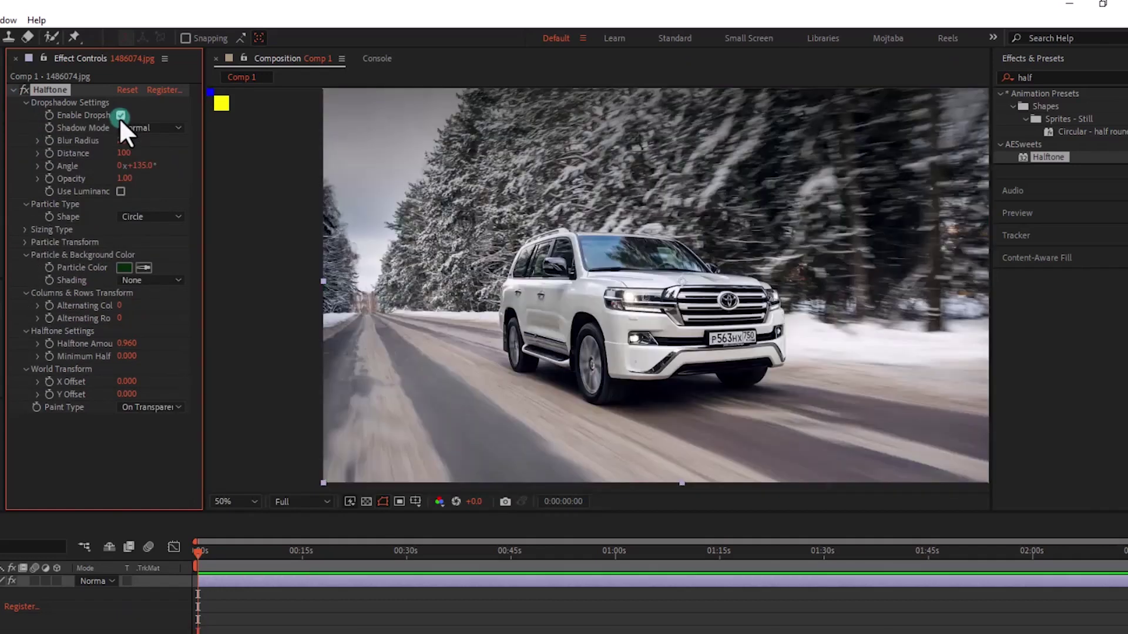
left_click_drag(121, 140, 160, 142)
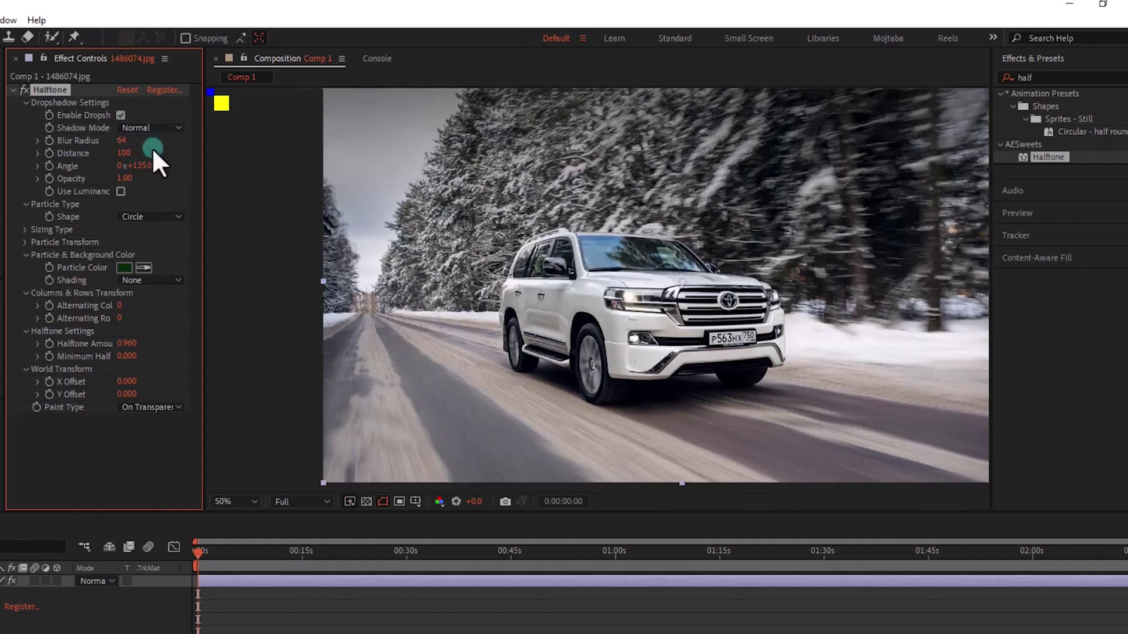
left_click(121, 115)
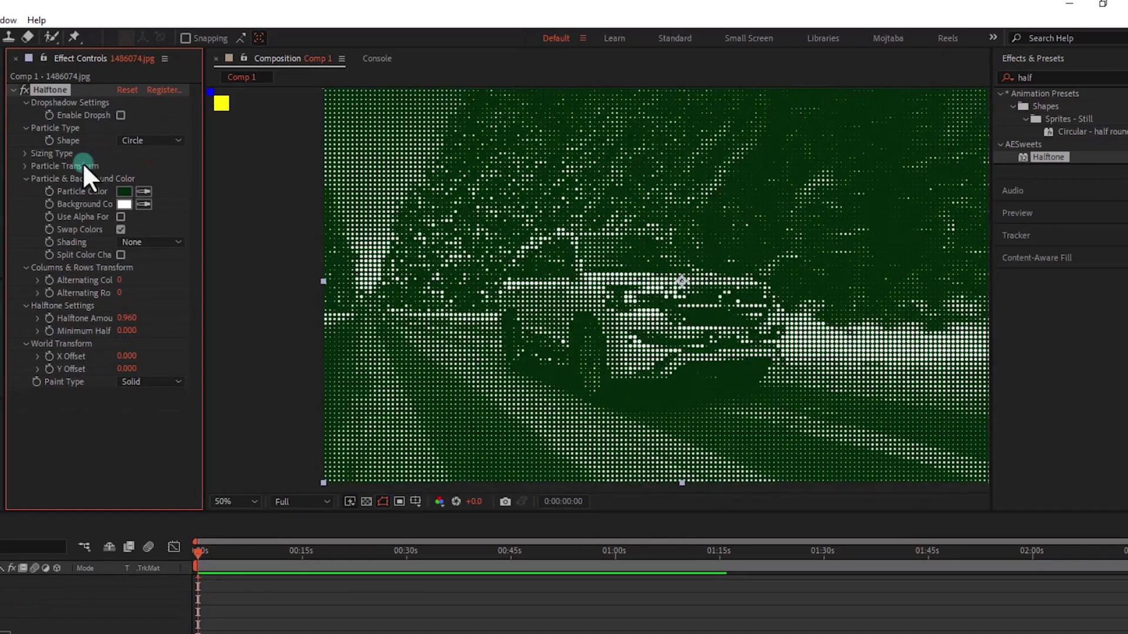
Step: Set Particle Type Shape to N-Gon after briefly comparing it with Circle
left_click(25, 152)
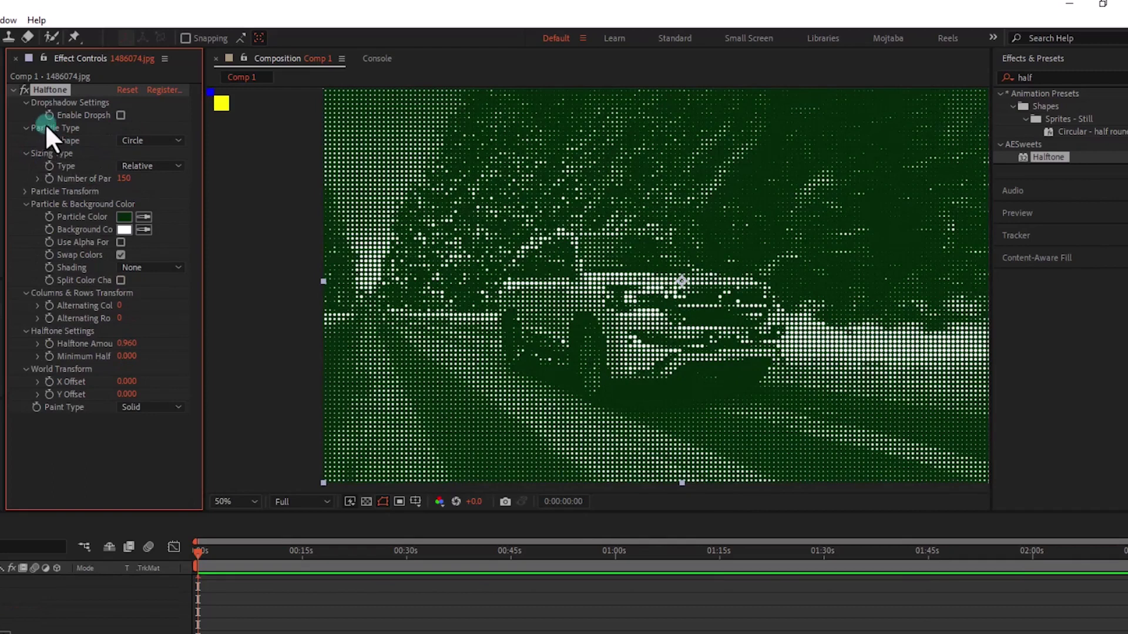
left_click(163, 141)
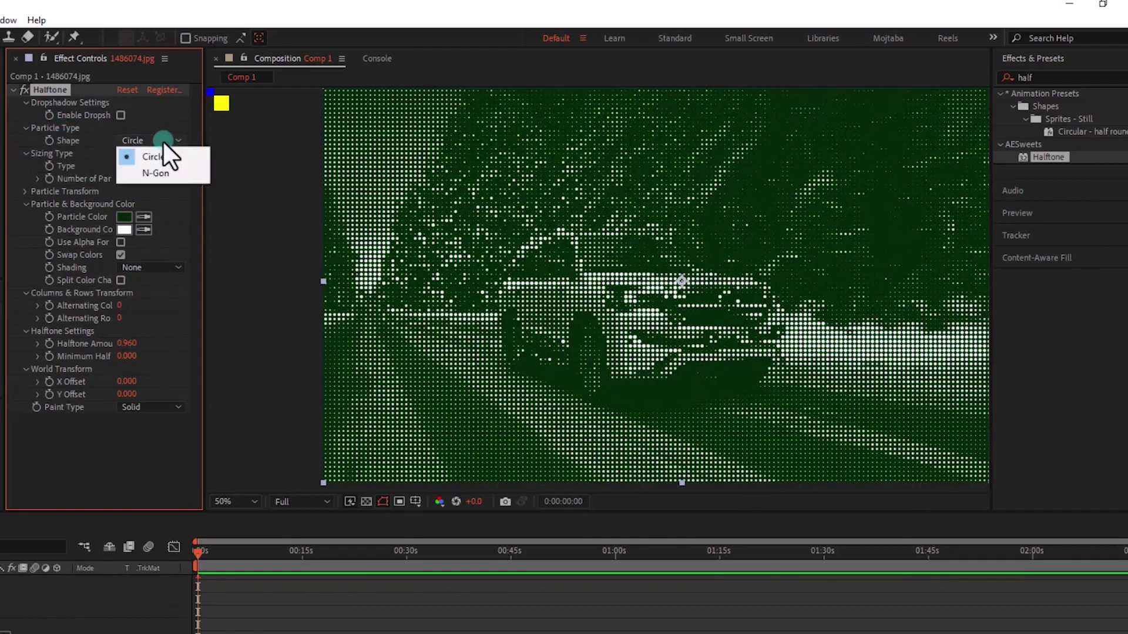
left_click(156, 174)
scroll(550, 346, "up", 6)
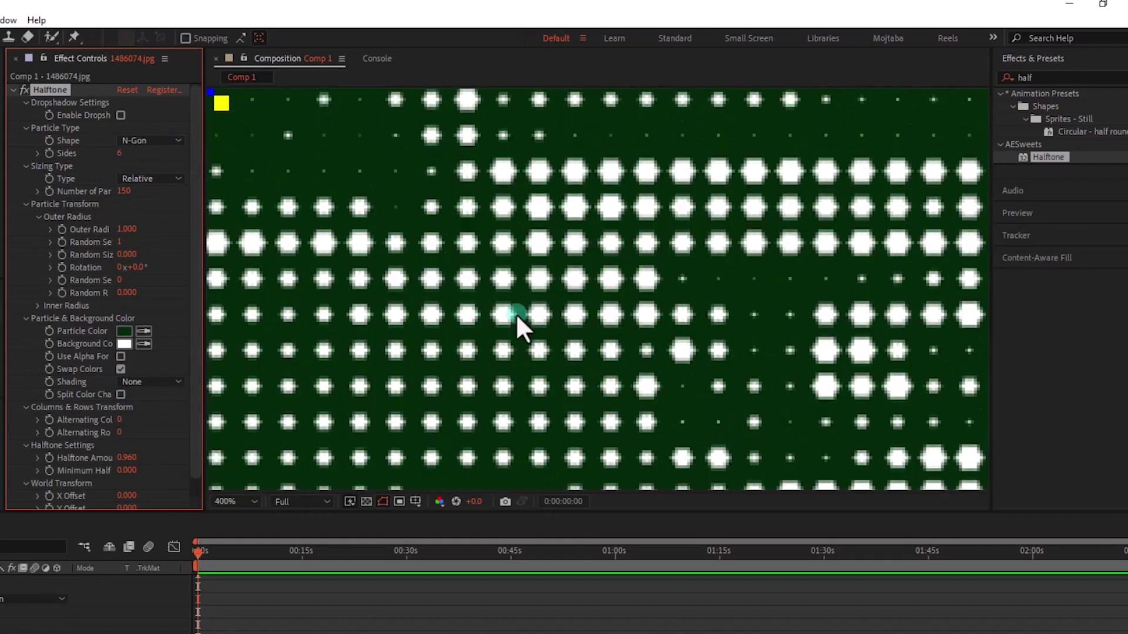
left_click(153, 141)
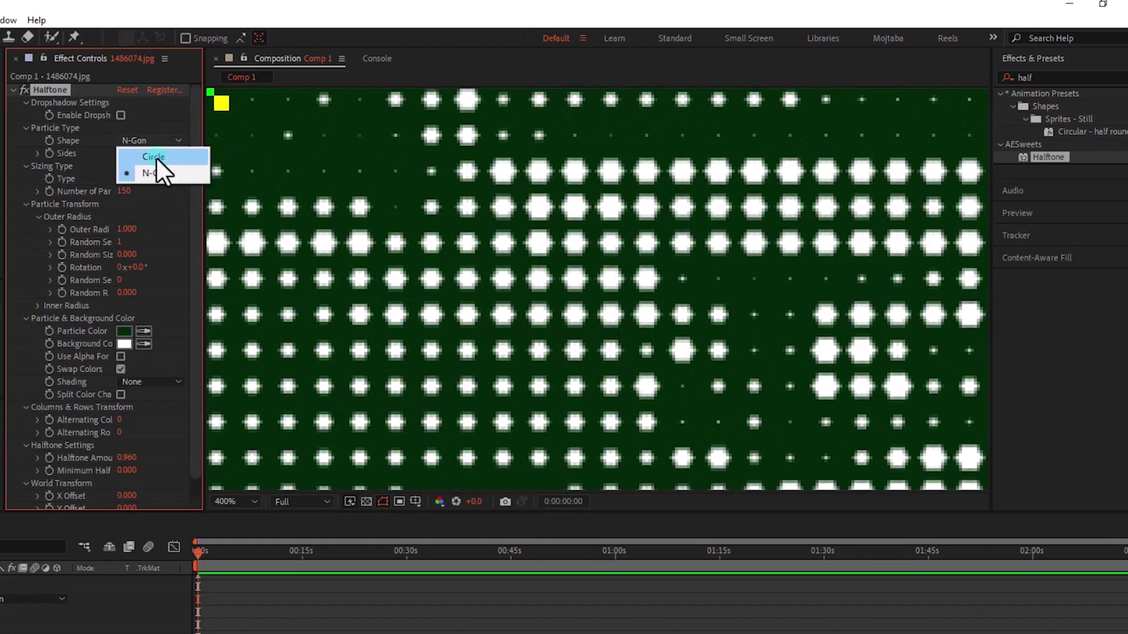
left_click(157, 157)
left_click(150, 141)
left_click(154, 175)
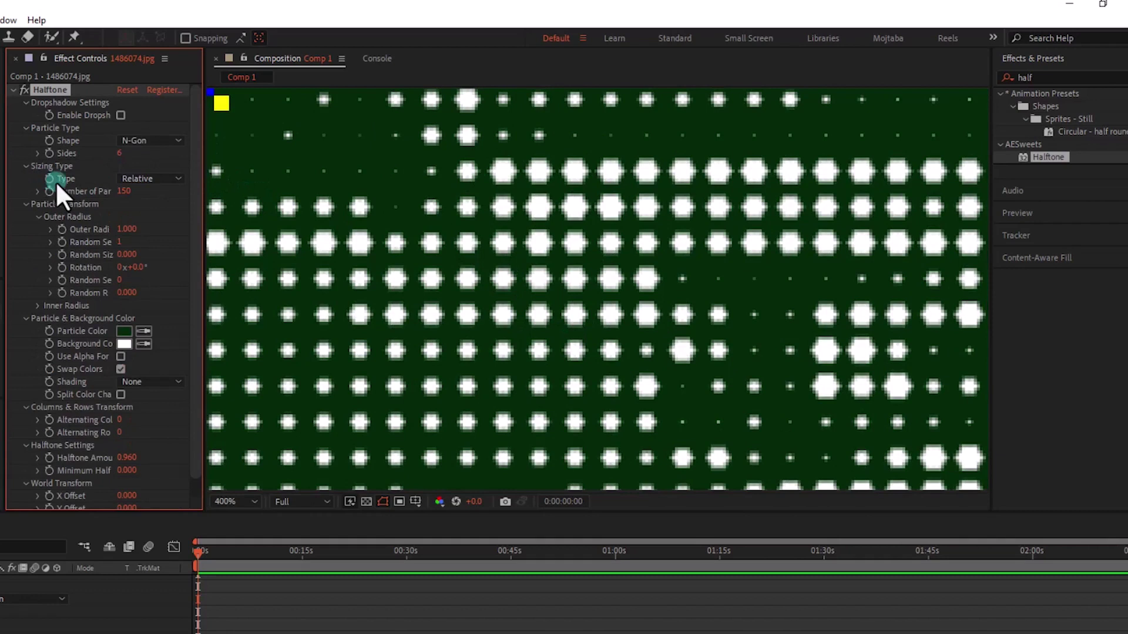
Step: Change the N-Gon sides from 6 to 3 so the particles become triangles
left_click_drag(119, 153, 180, 152)
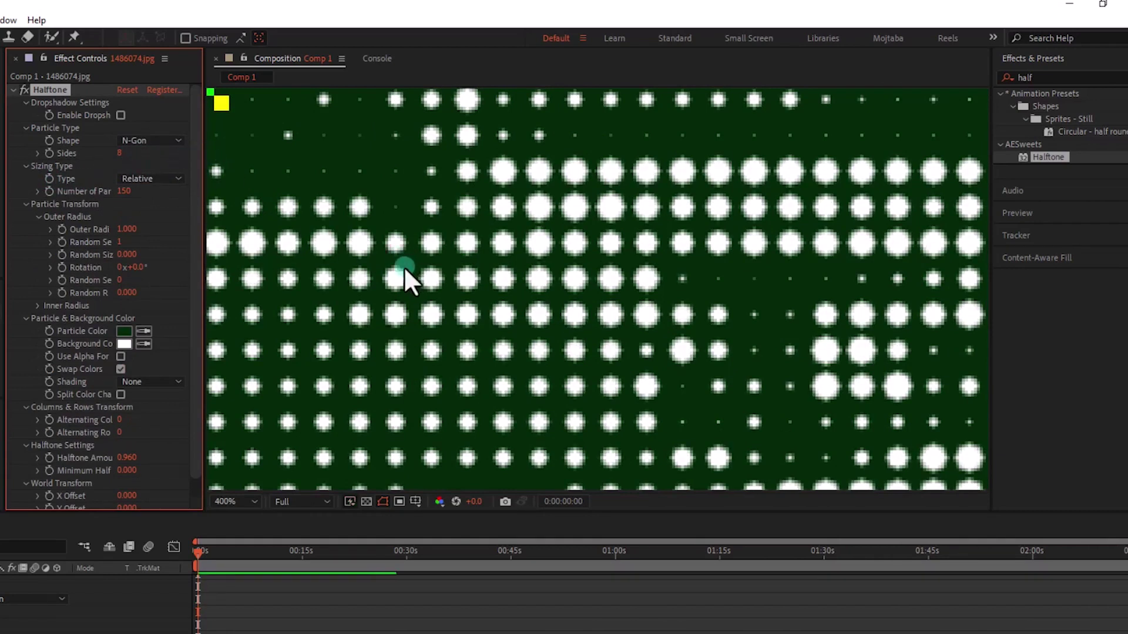
key("period")
left_click_drag(335, 316, 308, 517)
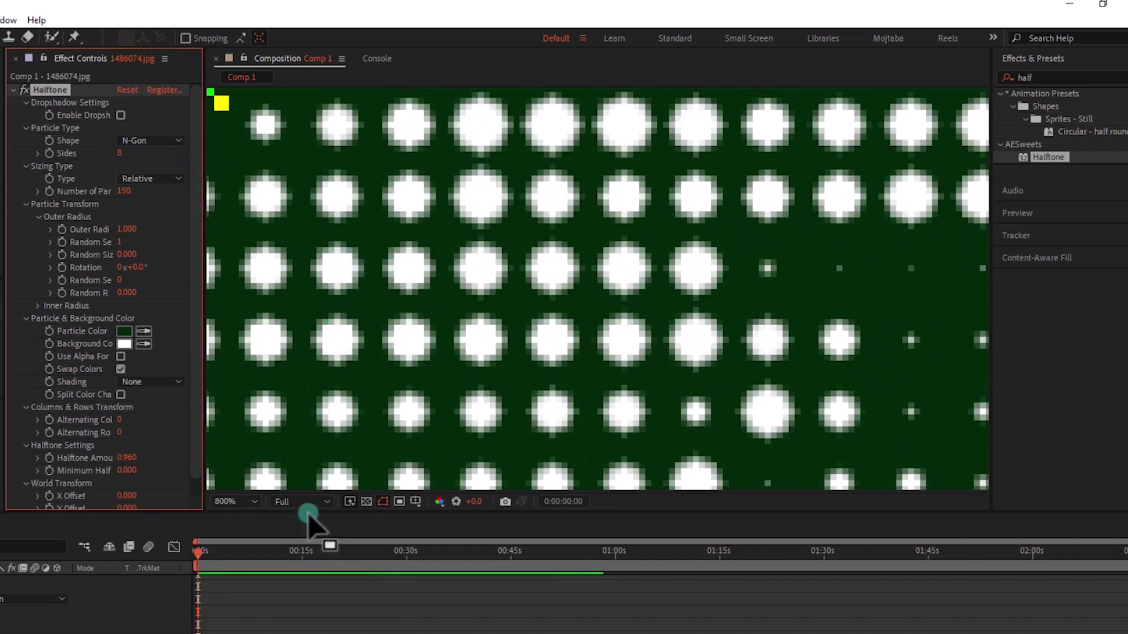
left_click(121, 155)
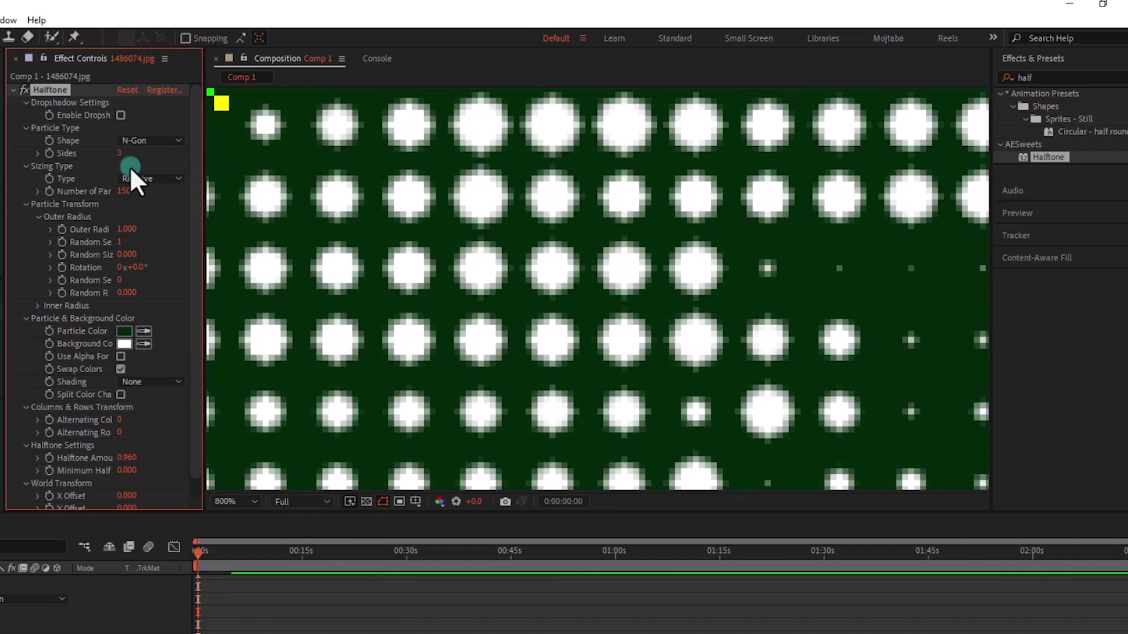
key("Return")
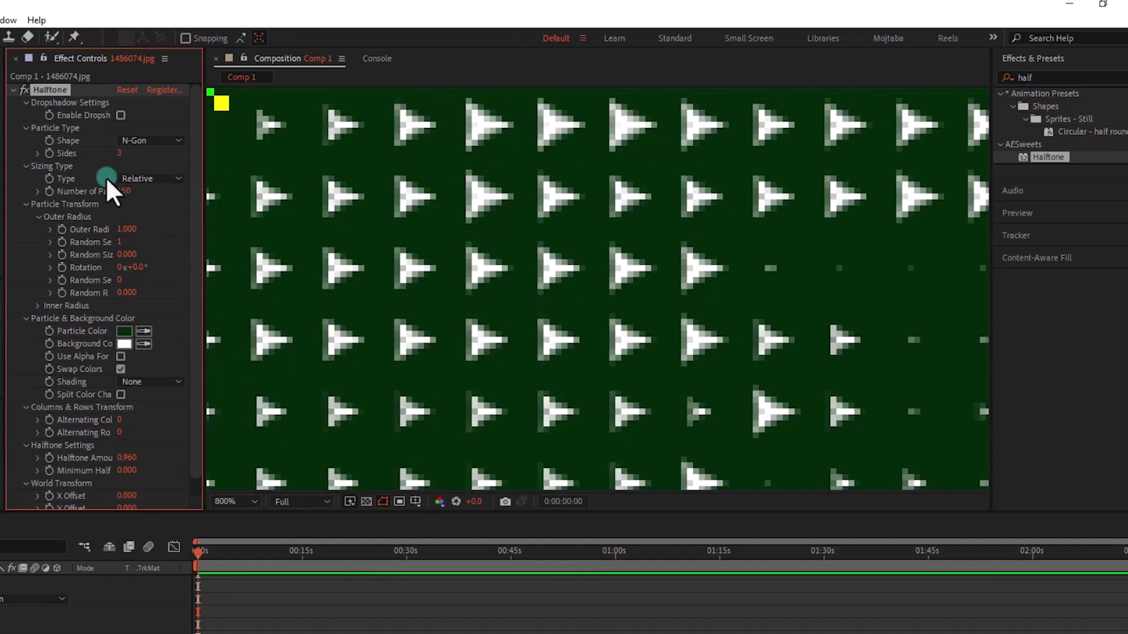
left_click(132, 180)
left_click(160, 211)
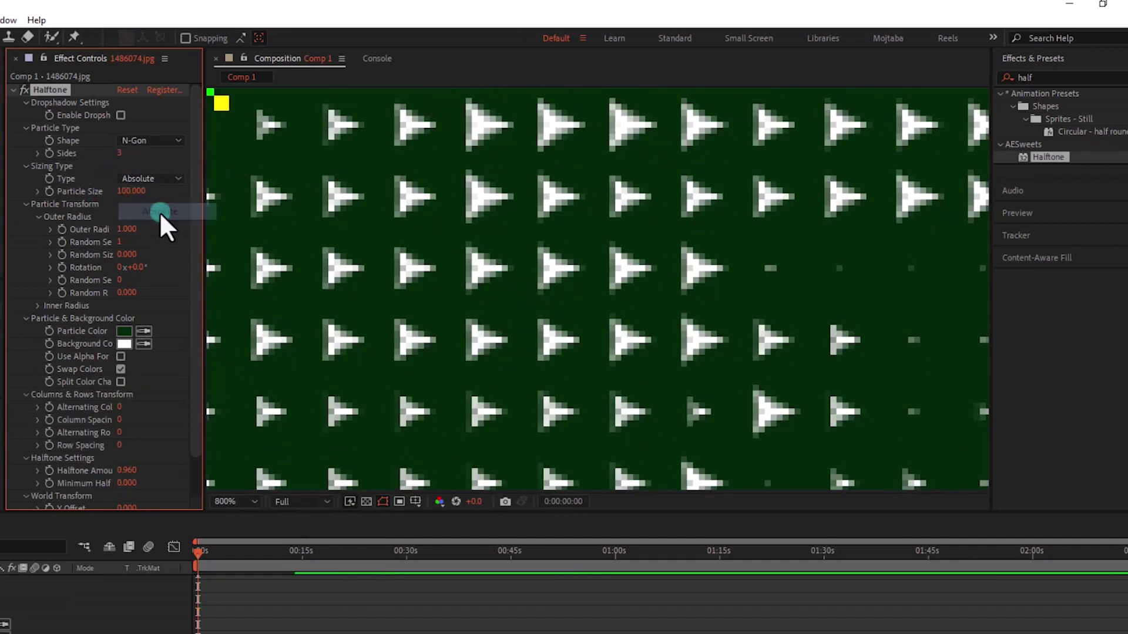
left_click(253, 253)
left_click(516, 314, "alt")
scroll(517, 311, "down", 4)
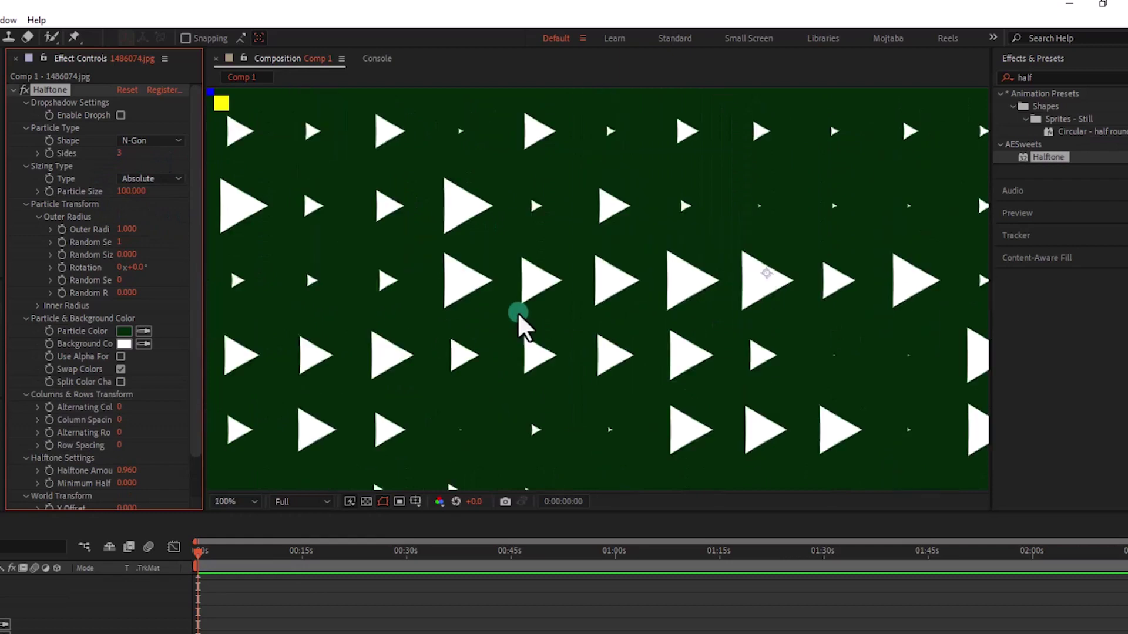
left_click(153, 178)
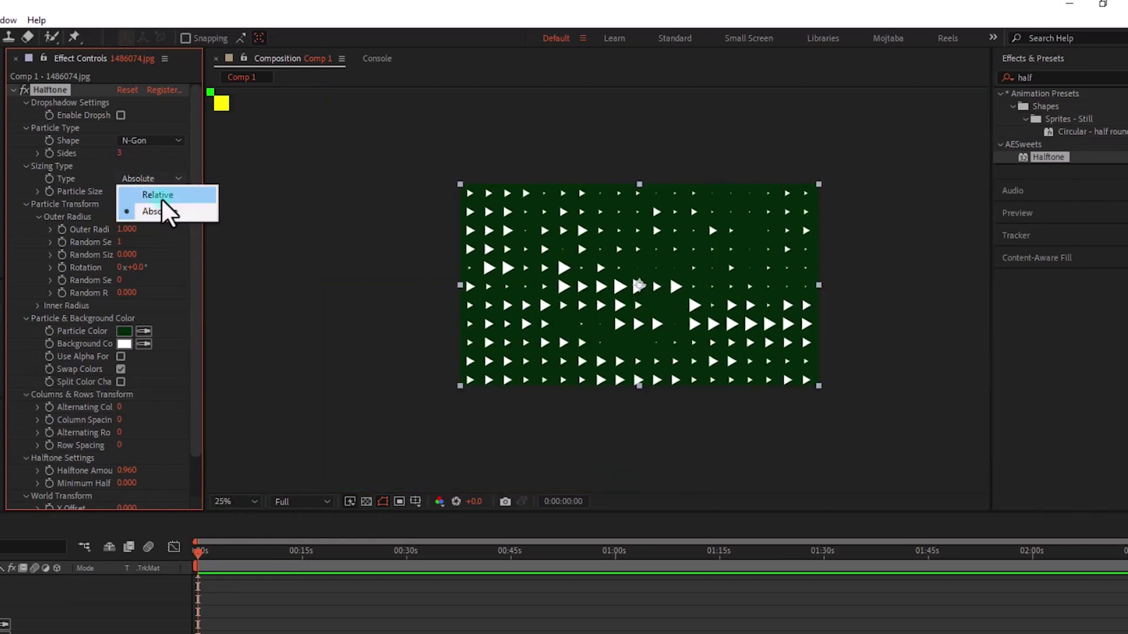
left_click(161, 198)
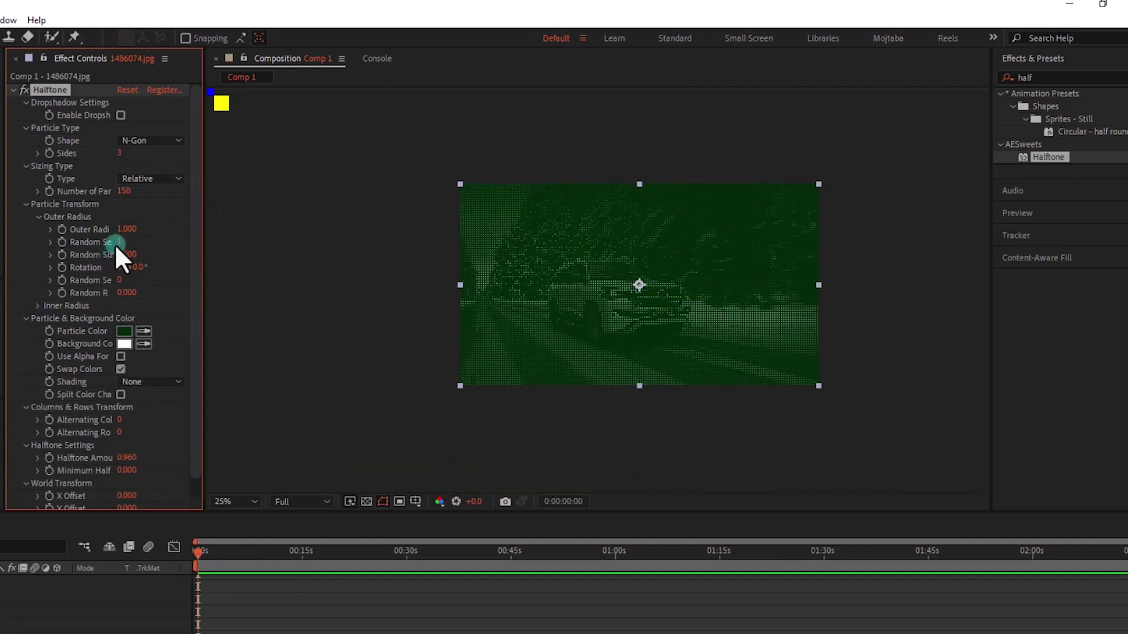
Step: Scrub the Outer Radius up to 1.440 to enlarge the halftone triangles
scroll(675, 333, "up", 2)
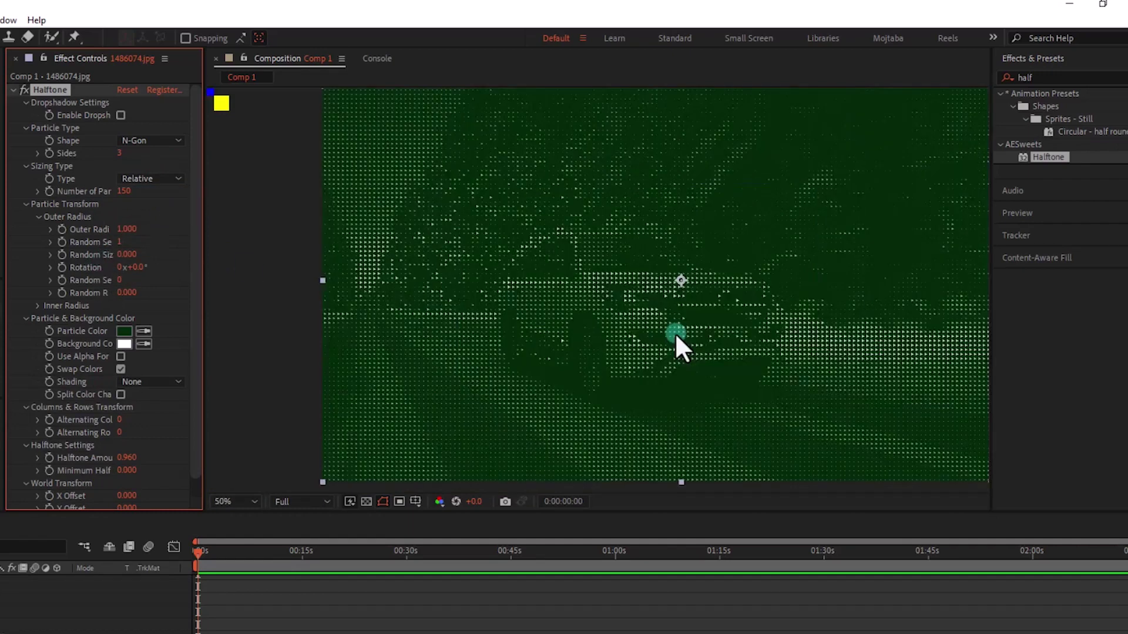
mouse_move(125, 235)
left_mouse_down()
mouse_move(162, 242)
mouse_move(137, 231)
mouse_move(81, 237)
mouse_move(122, 250)
mouse_move(110, 255)
mouse_move(123, 264)
mouse_move(233, 260)
left_mouse_up()
scroll(533, 312, "up", 2)
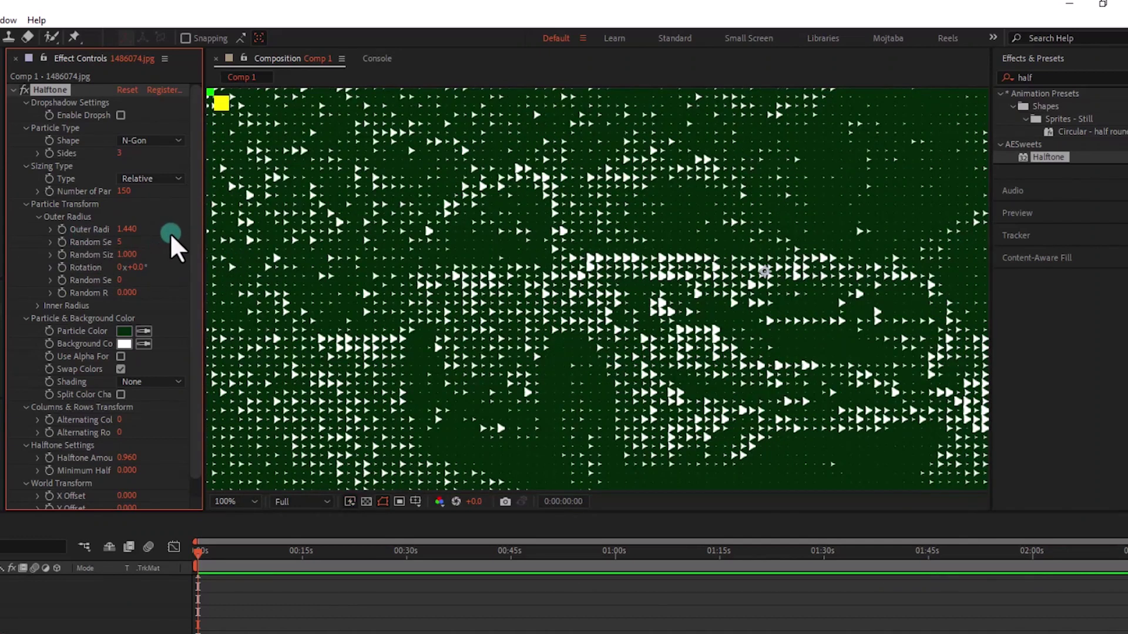
Step: Collapse the drop shadow and Halftone settings and drag the Timeline border up to enlarge it
left_click(25, 104)
left_click(13, 90)
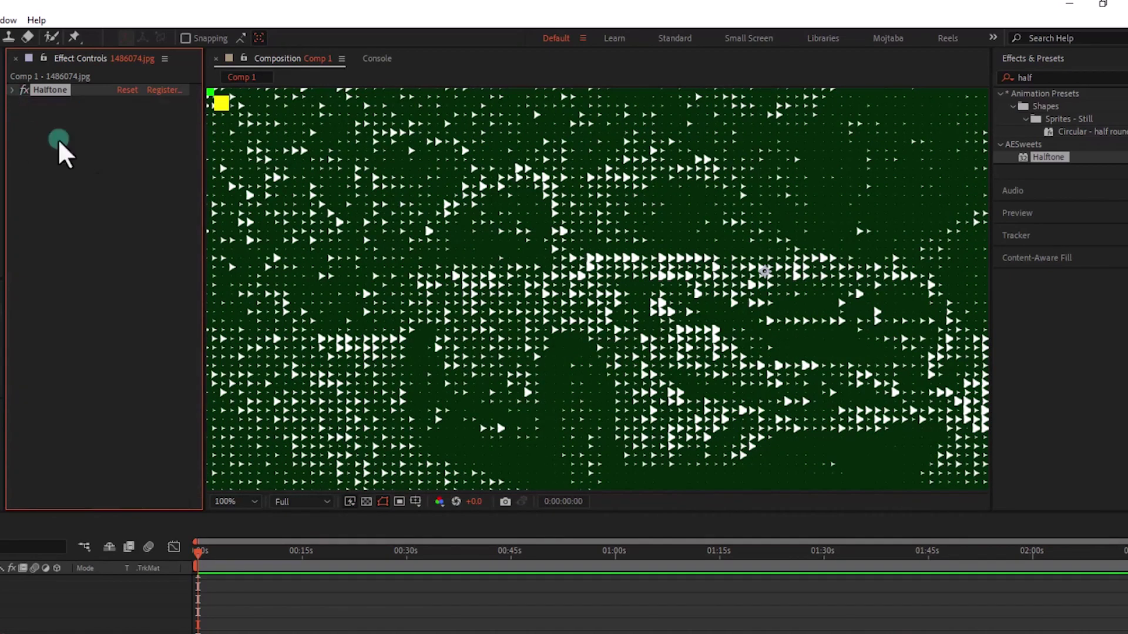
left_click(88, 183)
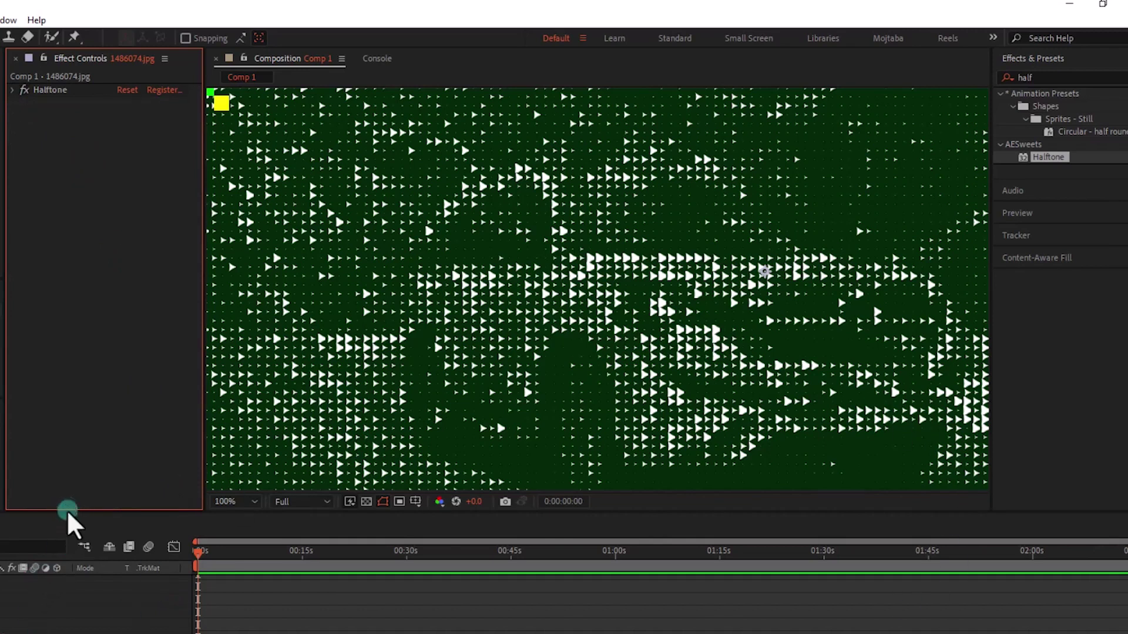
left_click_drag(68, 513, 82, 314)
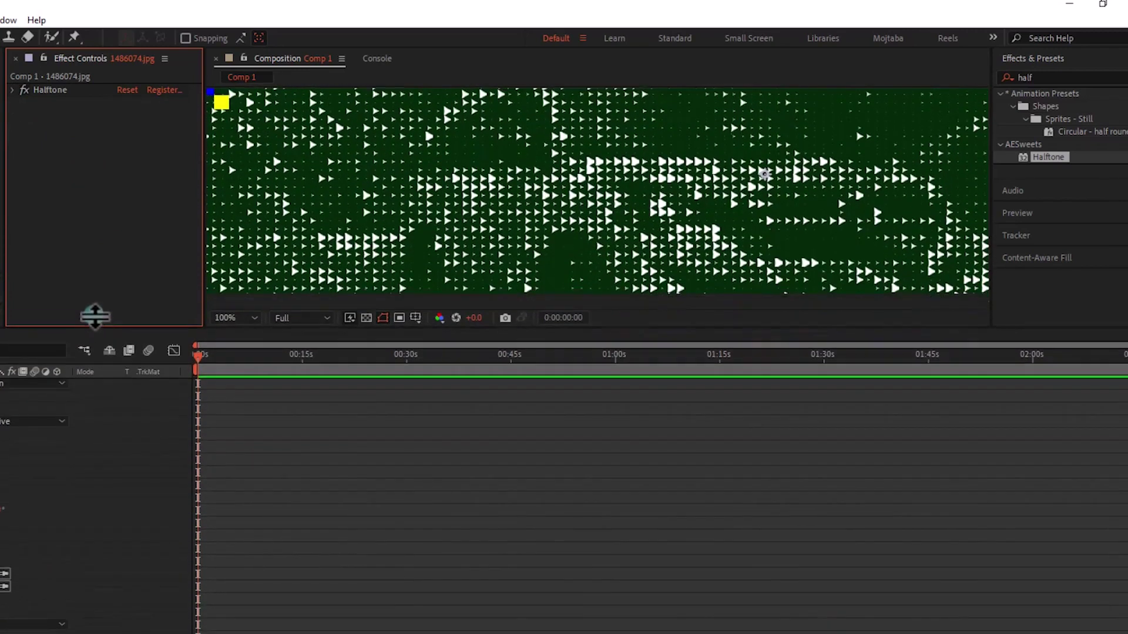